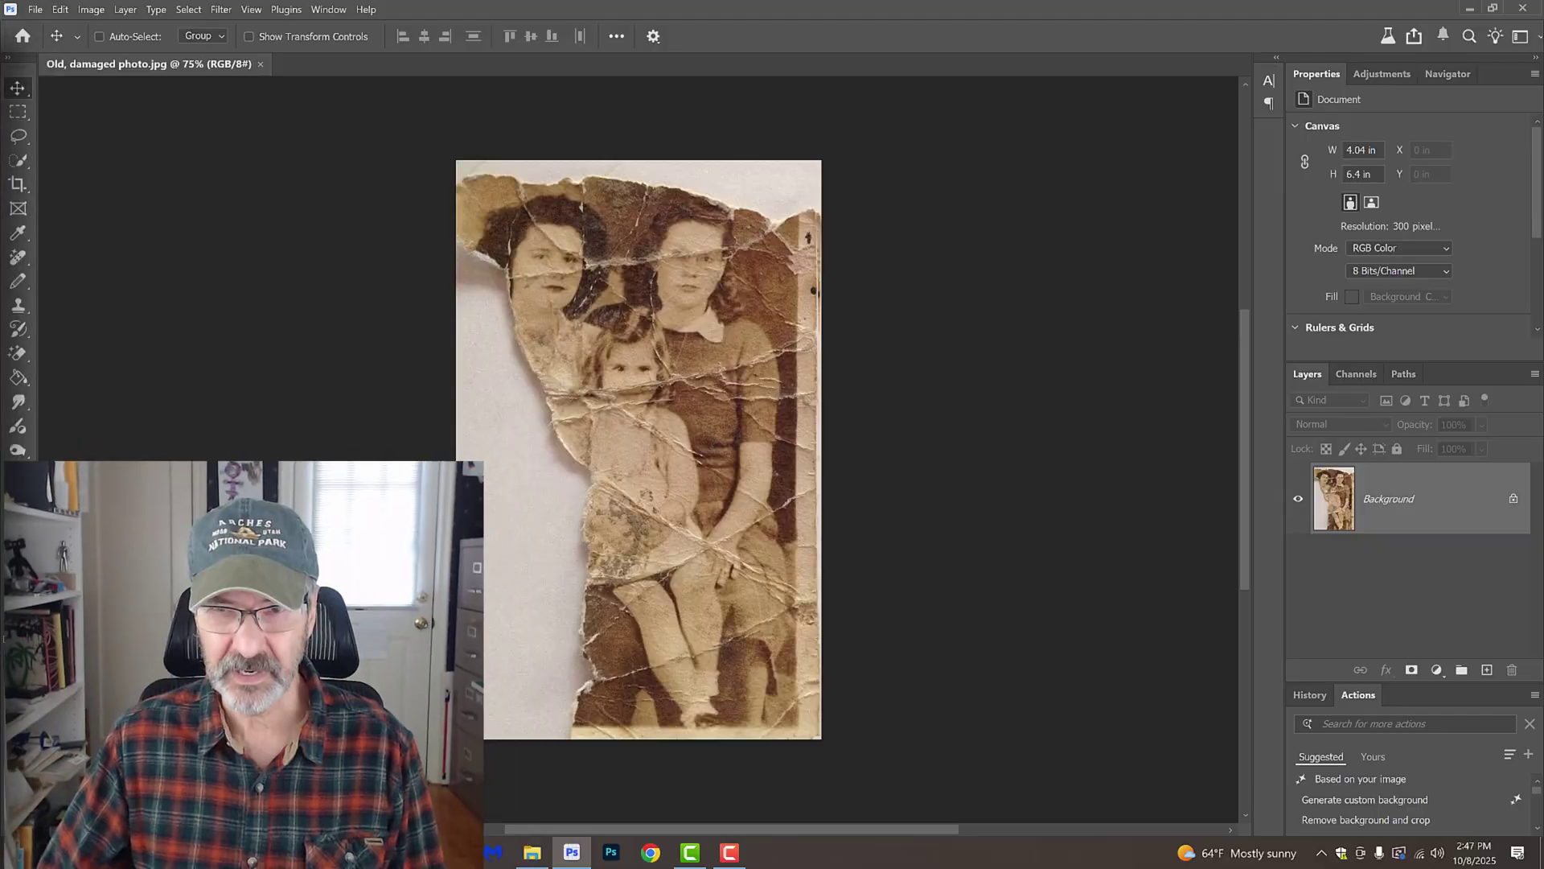
# Step: Select the whole photo and enable the Contextual Task Bar from the Window menu
pyautogui.hotkey('ctrl', 'a')
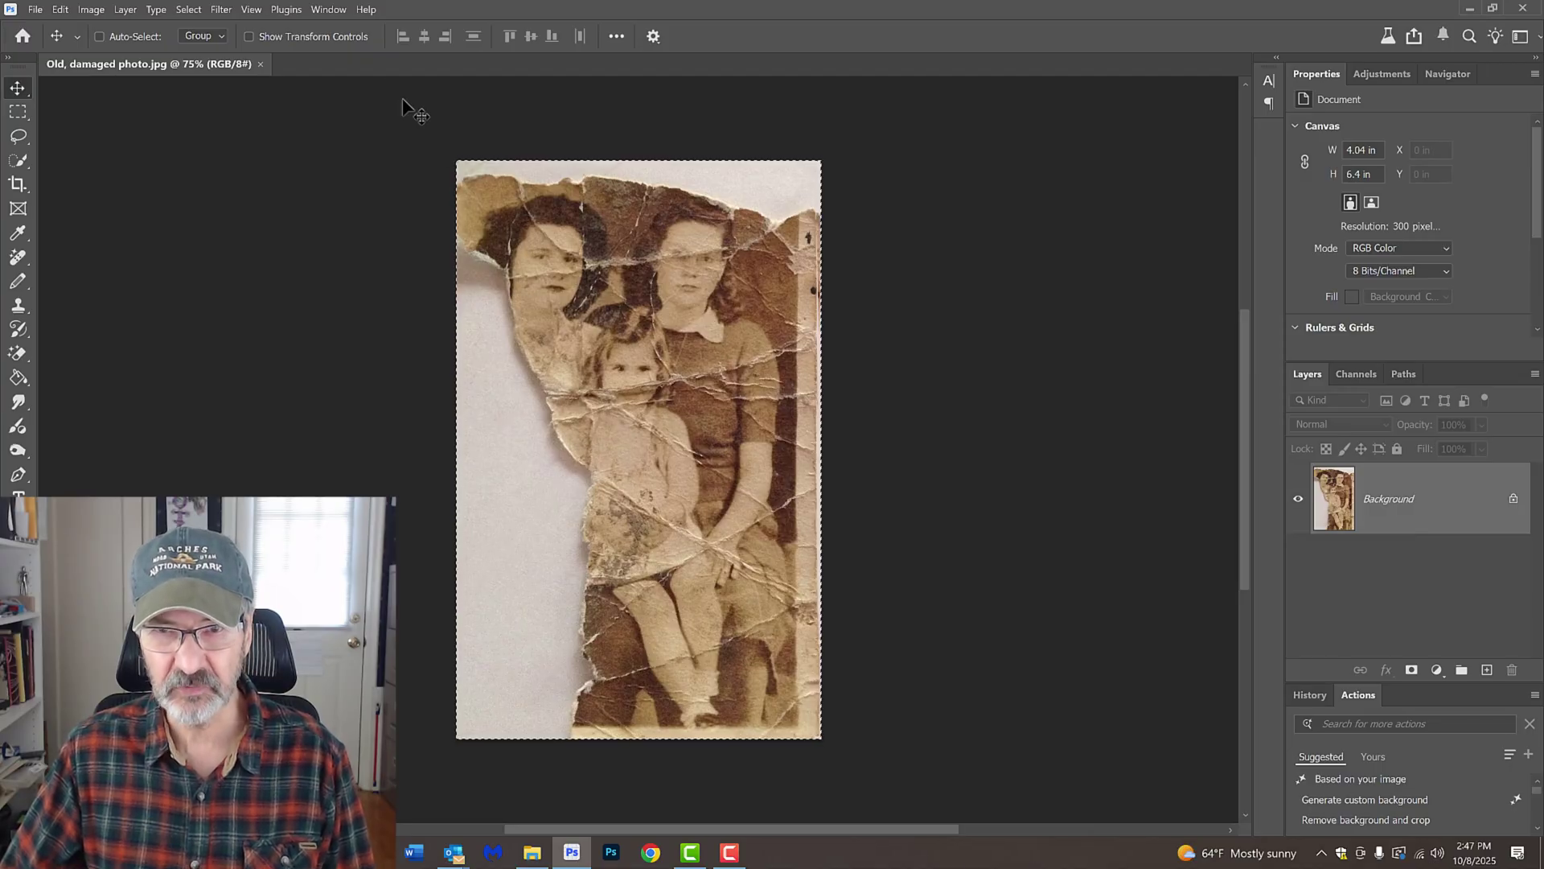
pyautogui.click(329, 9)
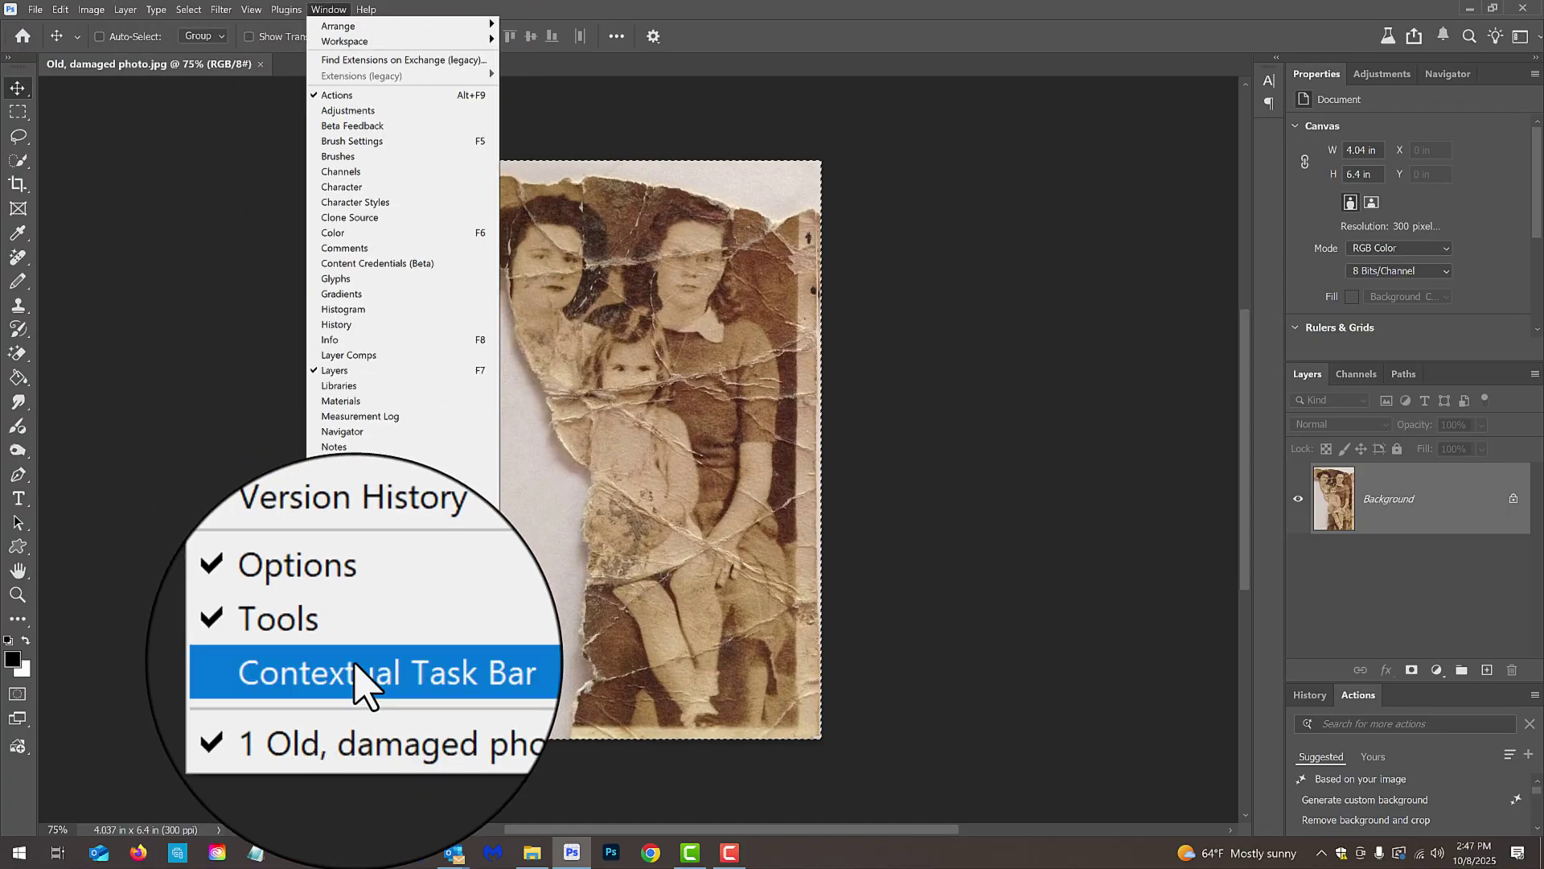
pyautogui.click(354, 663)
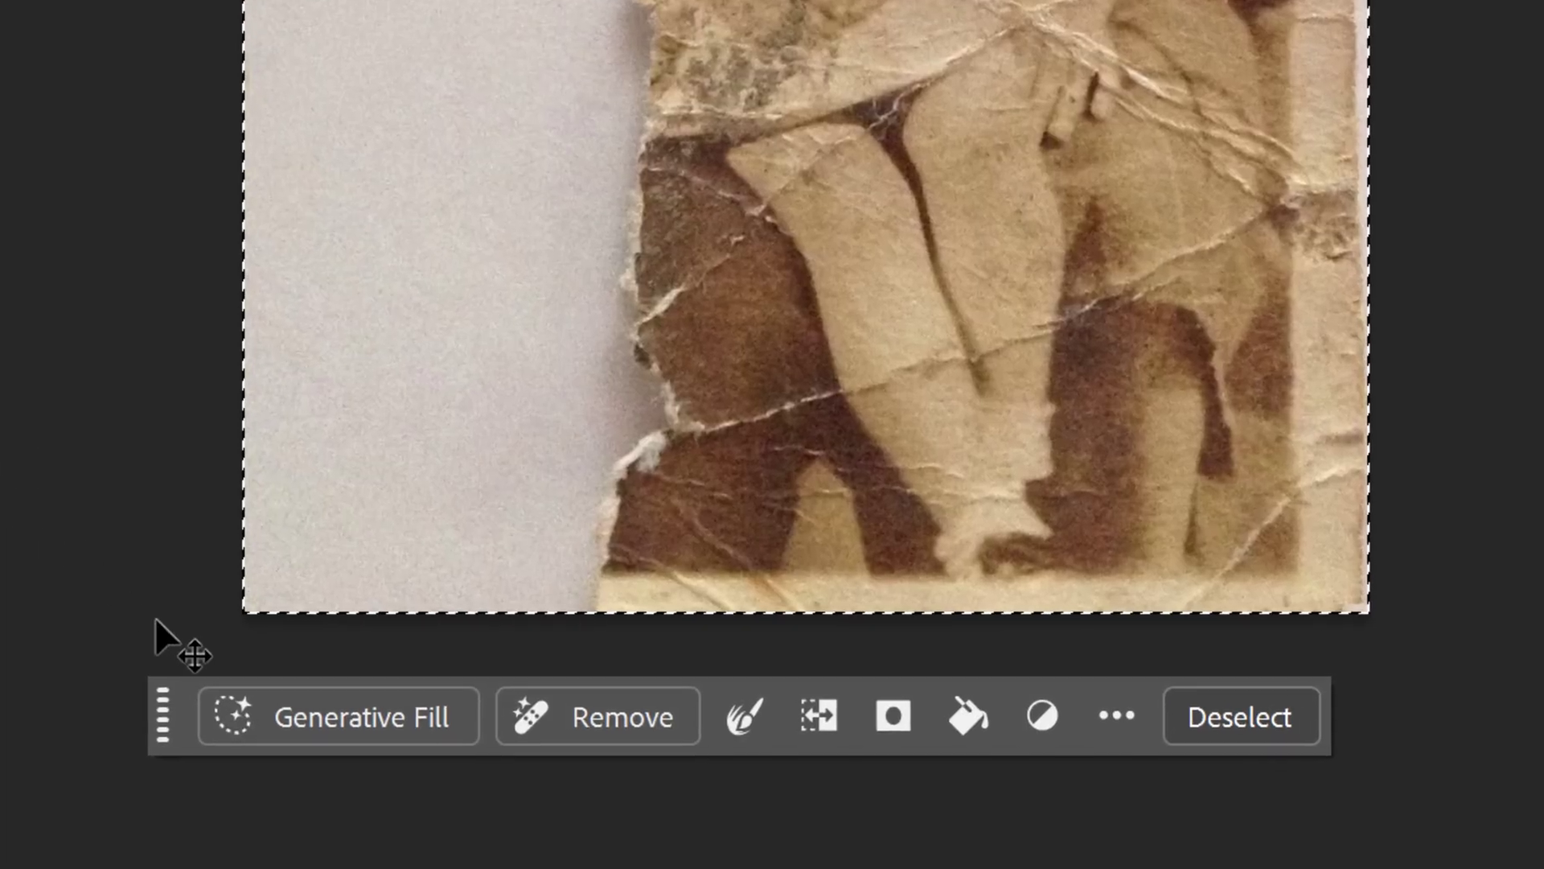
# Step: Enter the Generative Fill prompt 'Restore photo and colorize. Remove scratches, tears, creases, stains, and dust.' using Gemini 2.5
pyautogui.click(329, 723)
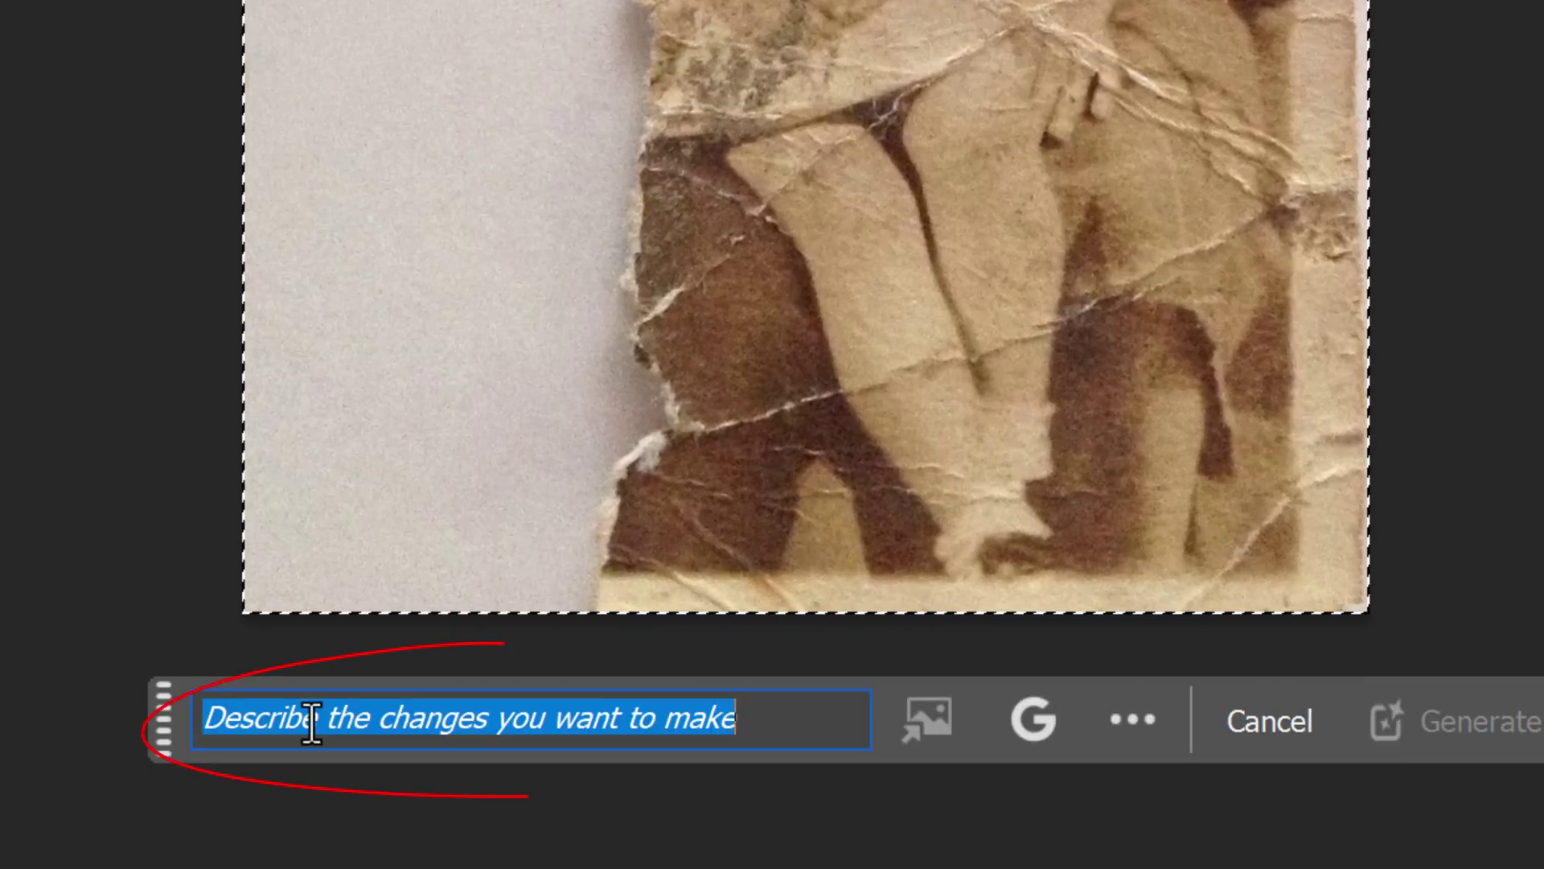
pyautogui.write('R')
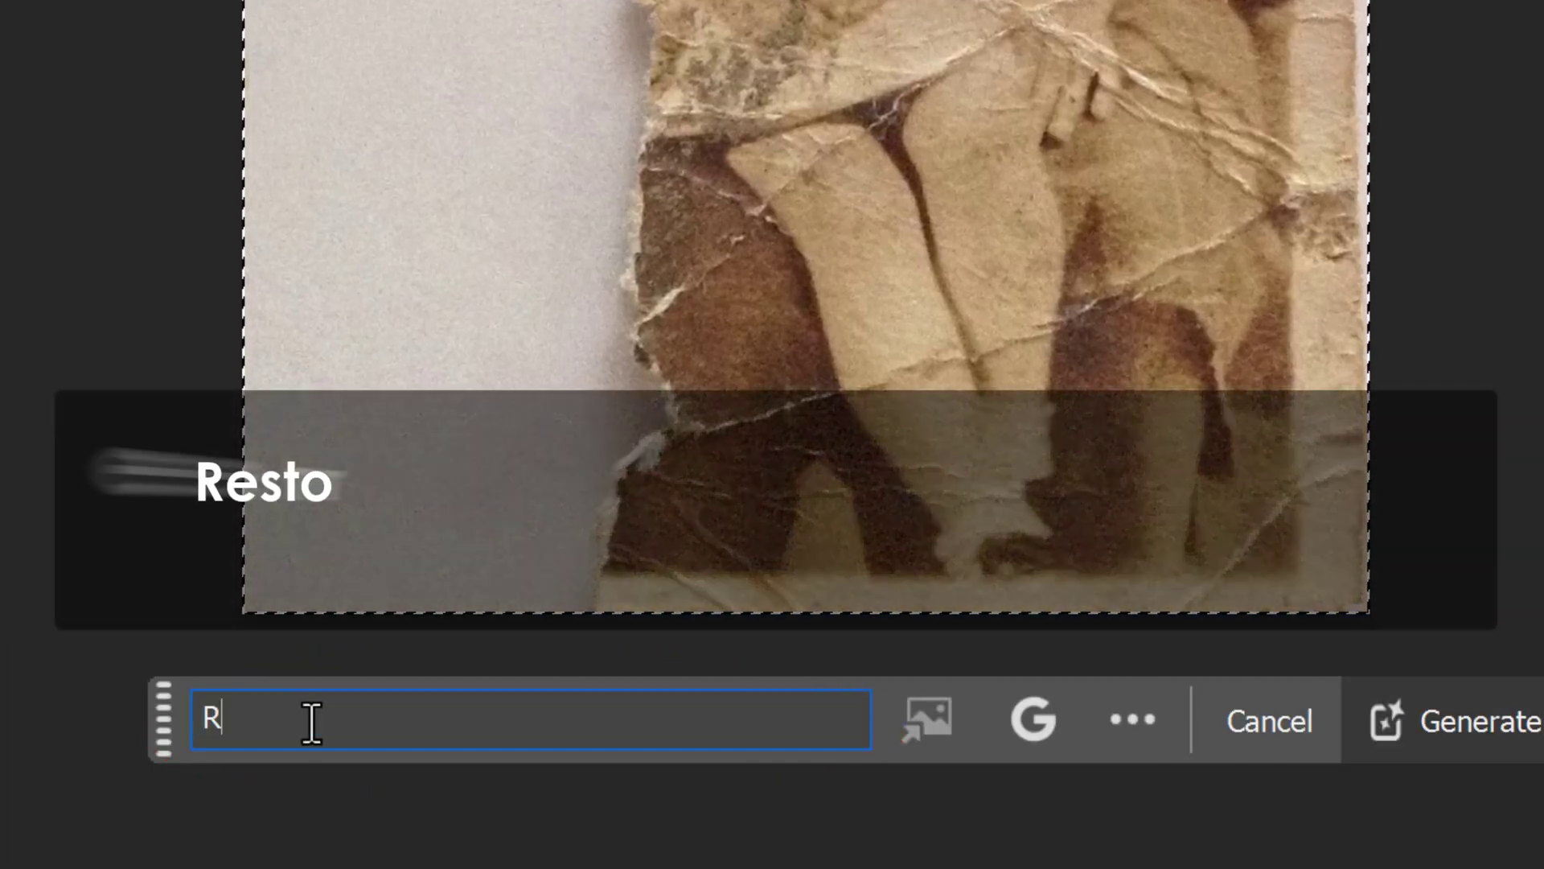
pyautogui.write('estore photo an')
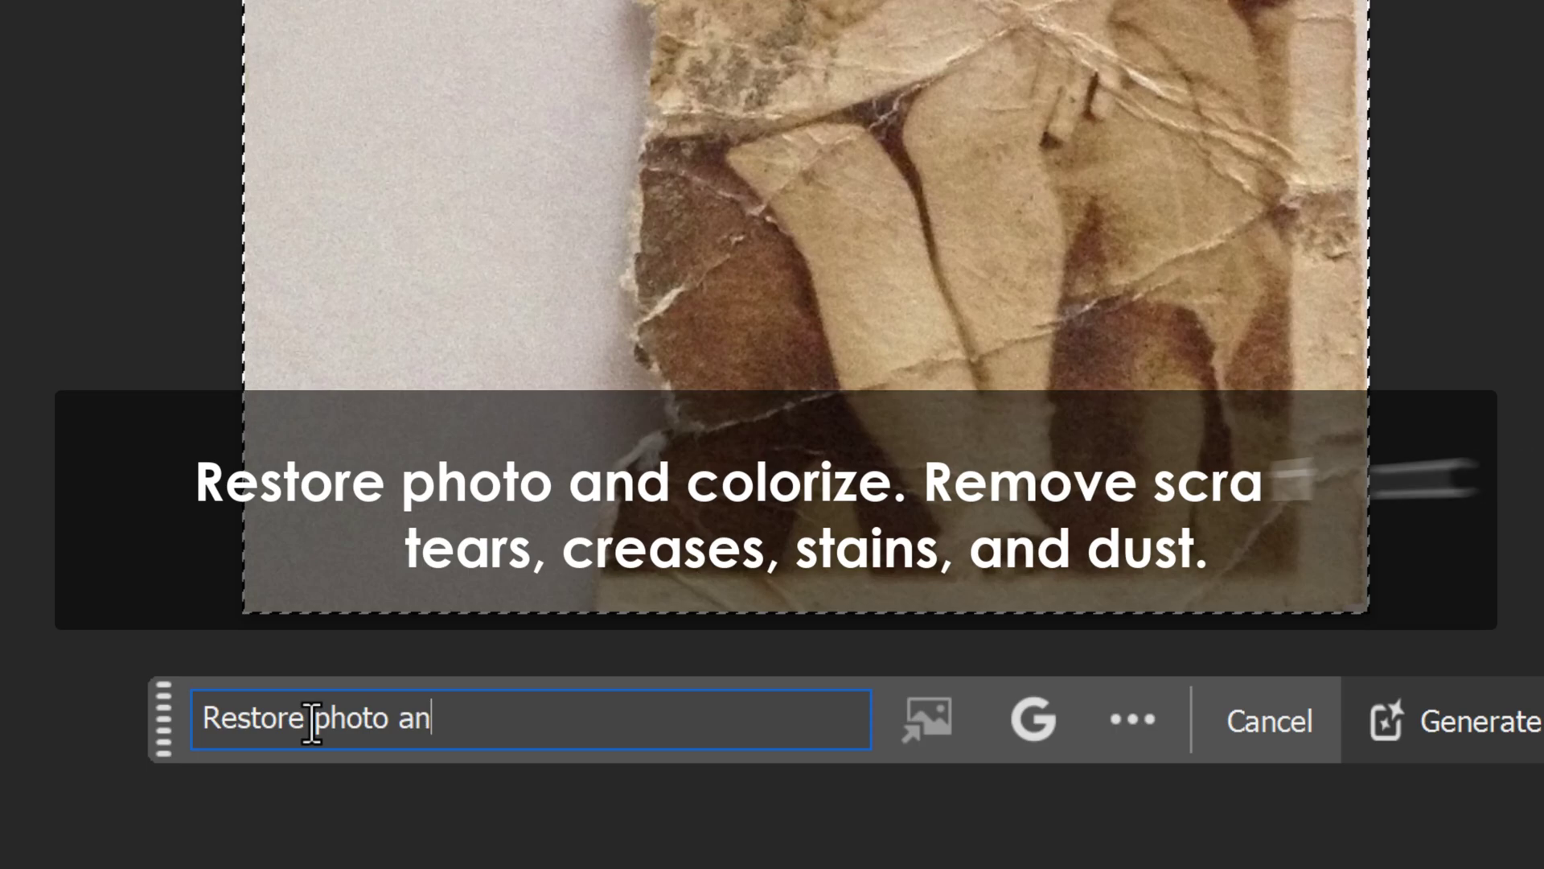
pyautogui.write('d colorize. R')
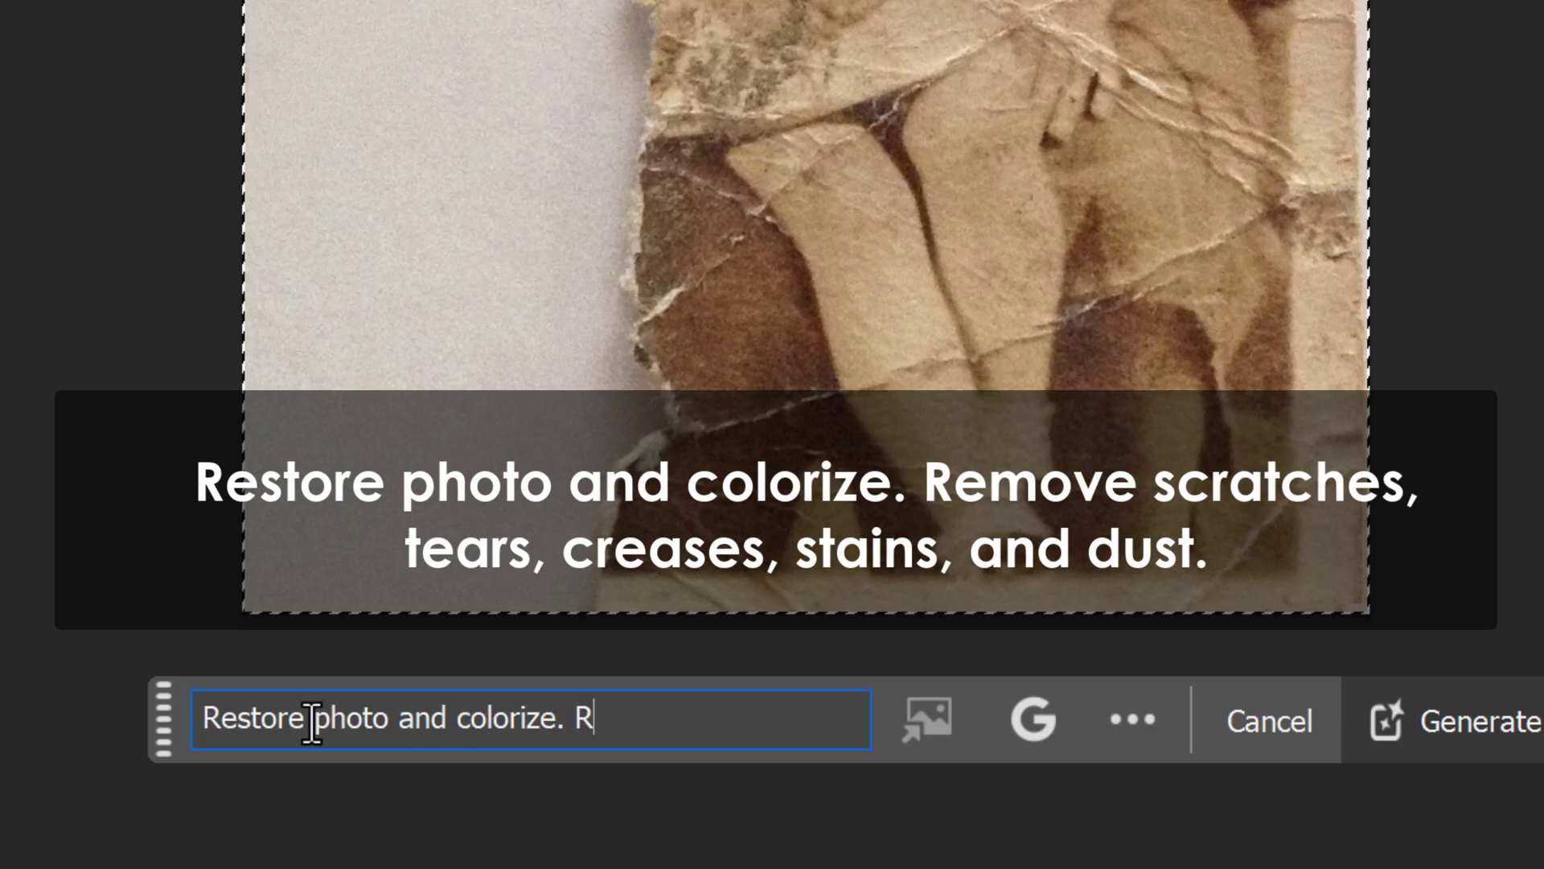
pyautogui.write('emove scratches,')
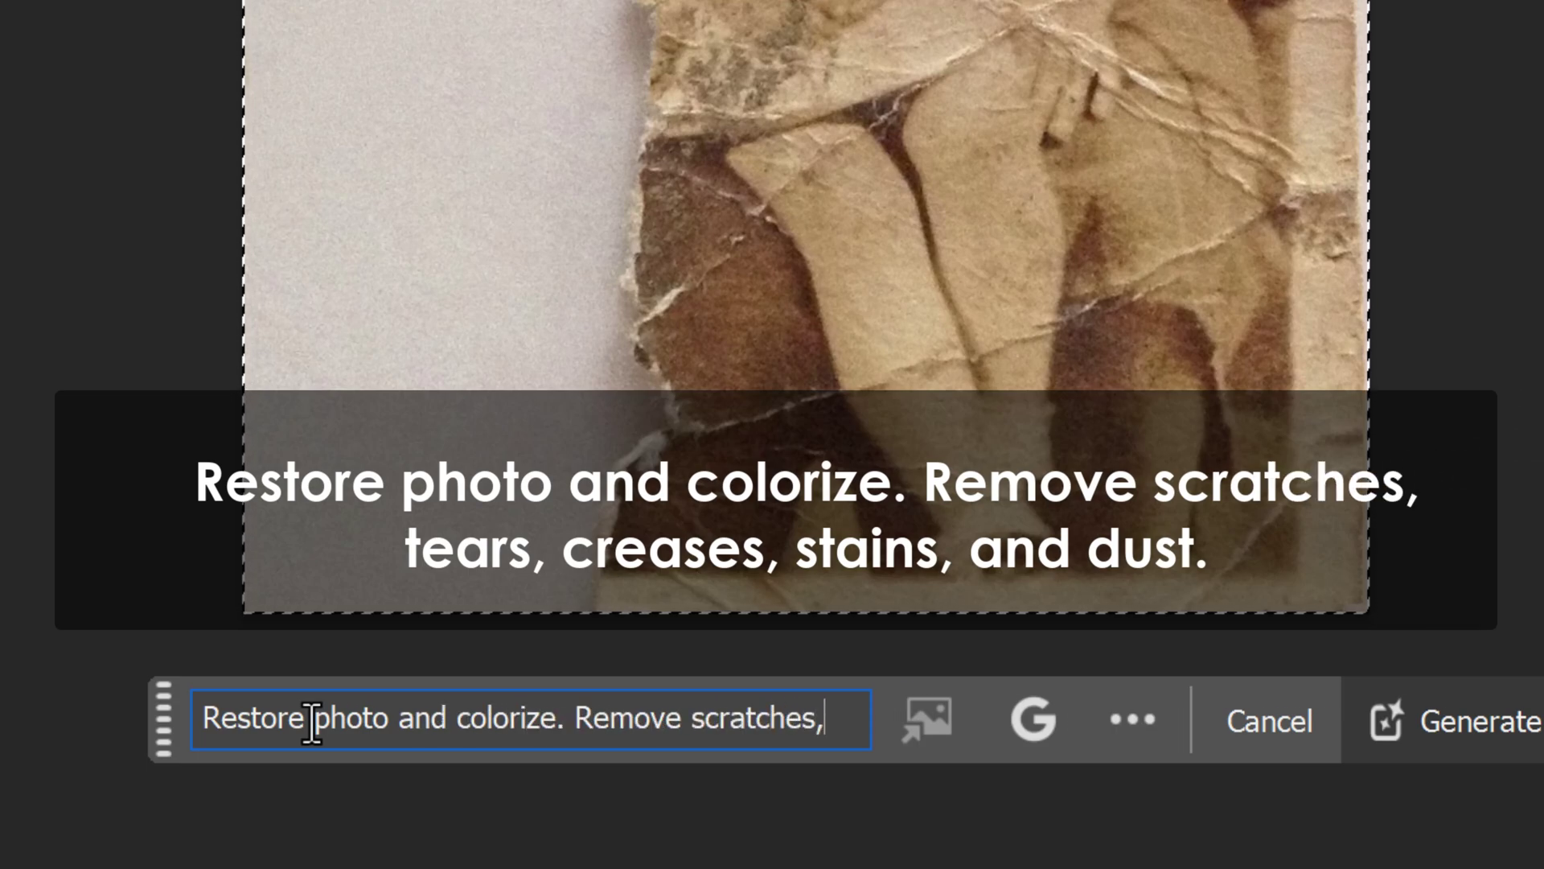
pyautogui.write(' tears, creases, st')
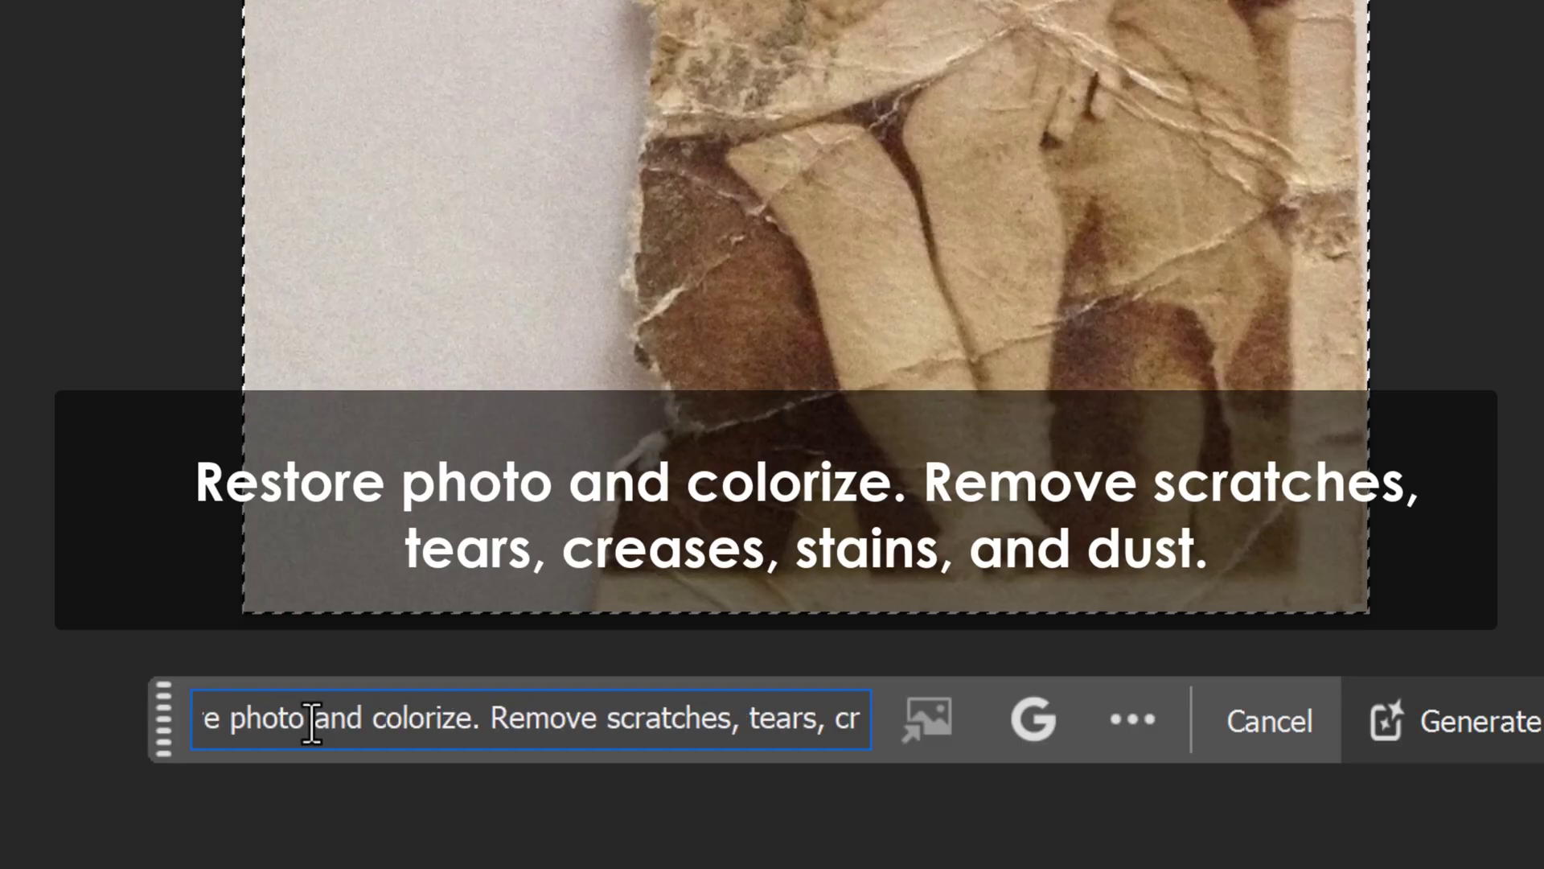
pyautogui.write('ains, and dust.')
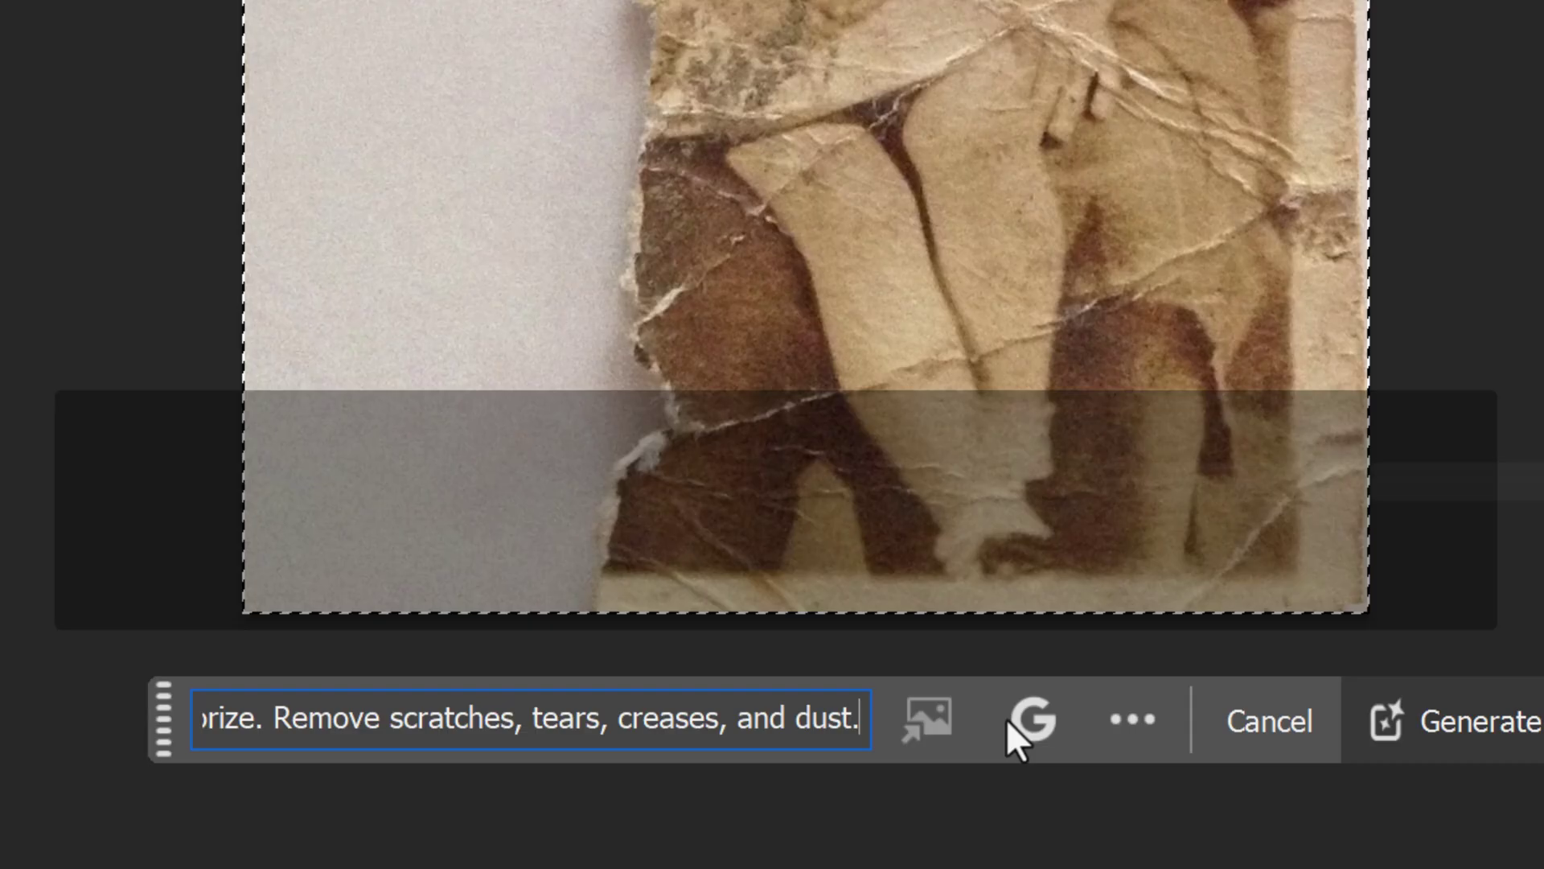
pyautogui.click(1031, 719)
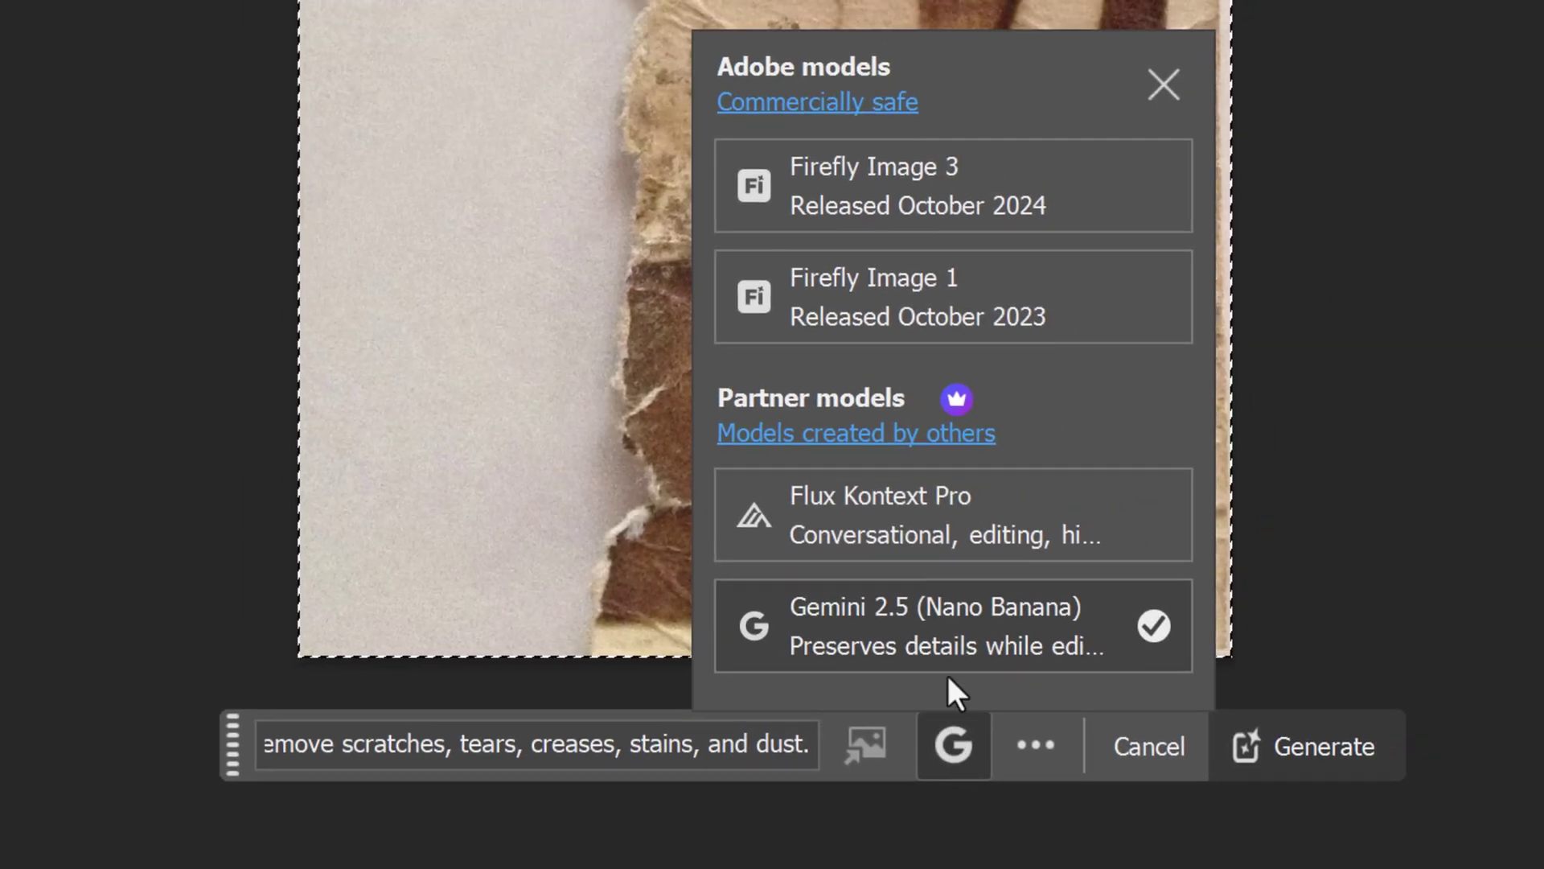
pyautogui.click(959, 629)
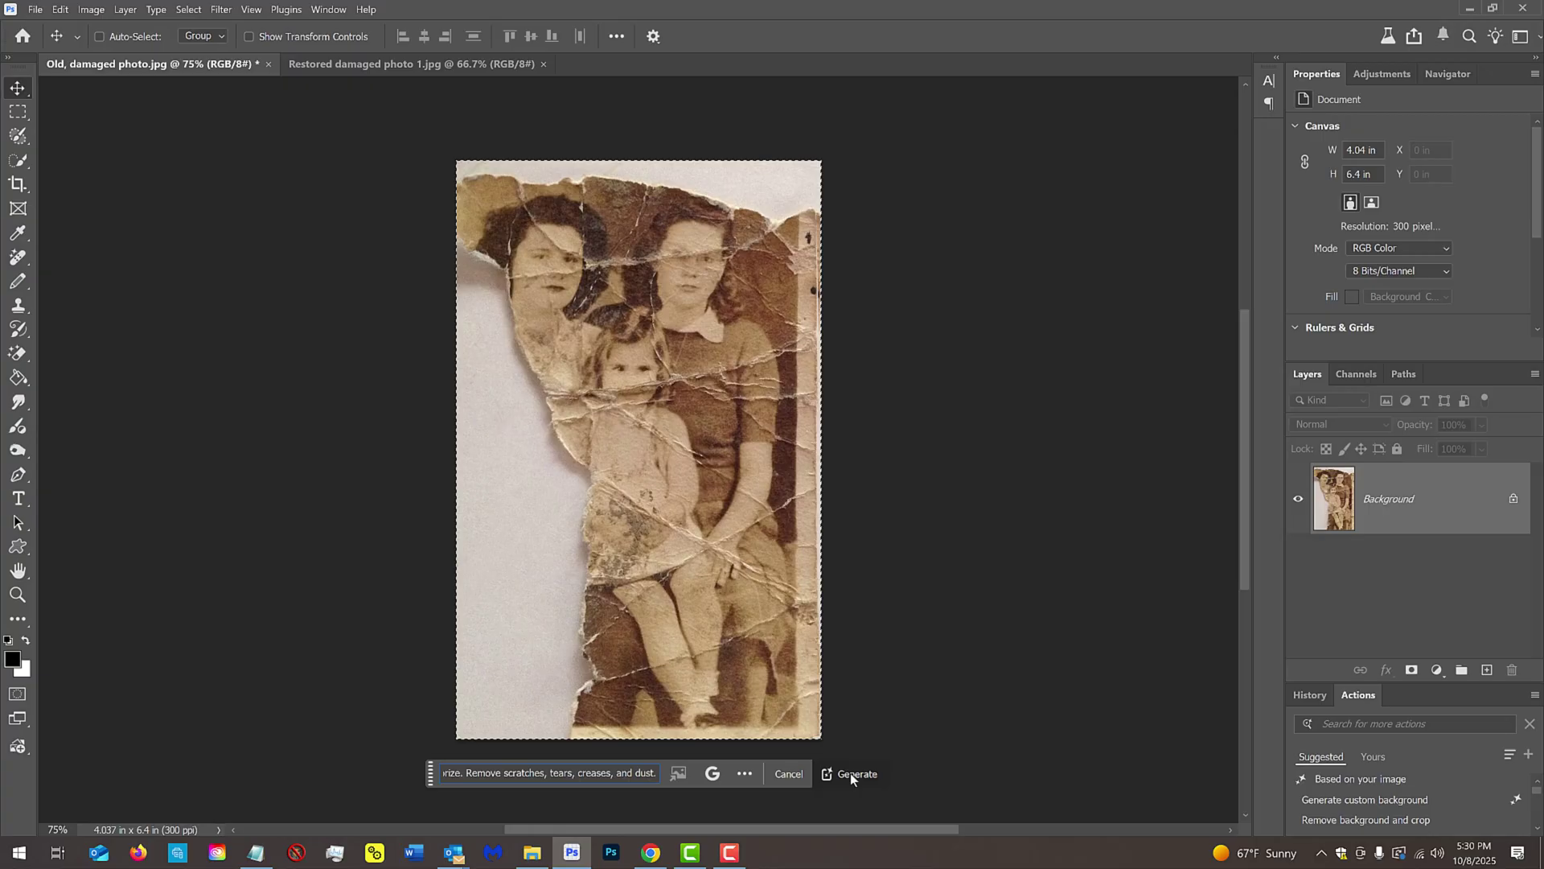
# Step: Generate the restored, colorized photo as a new Generative Layer with Gemini 2.5
pyautogui.click(1298, 744)
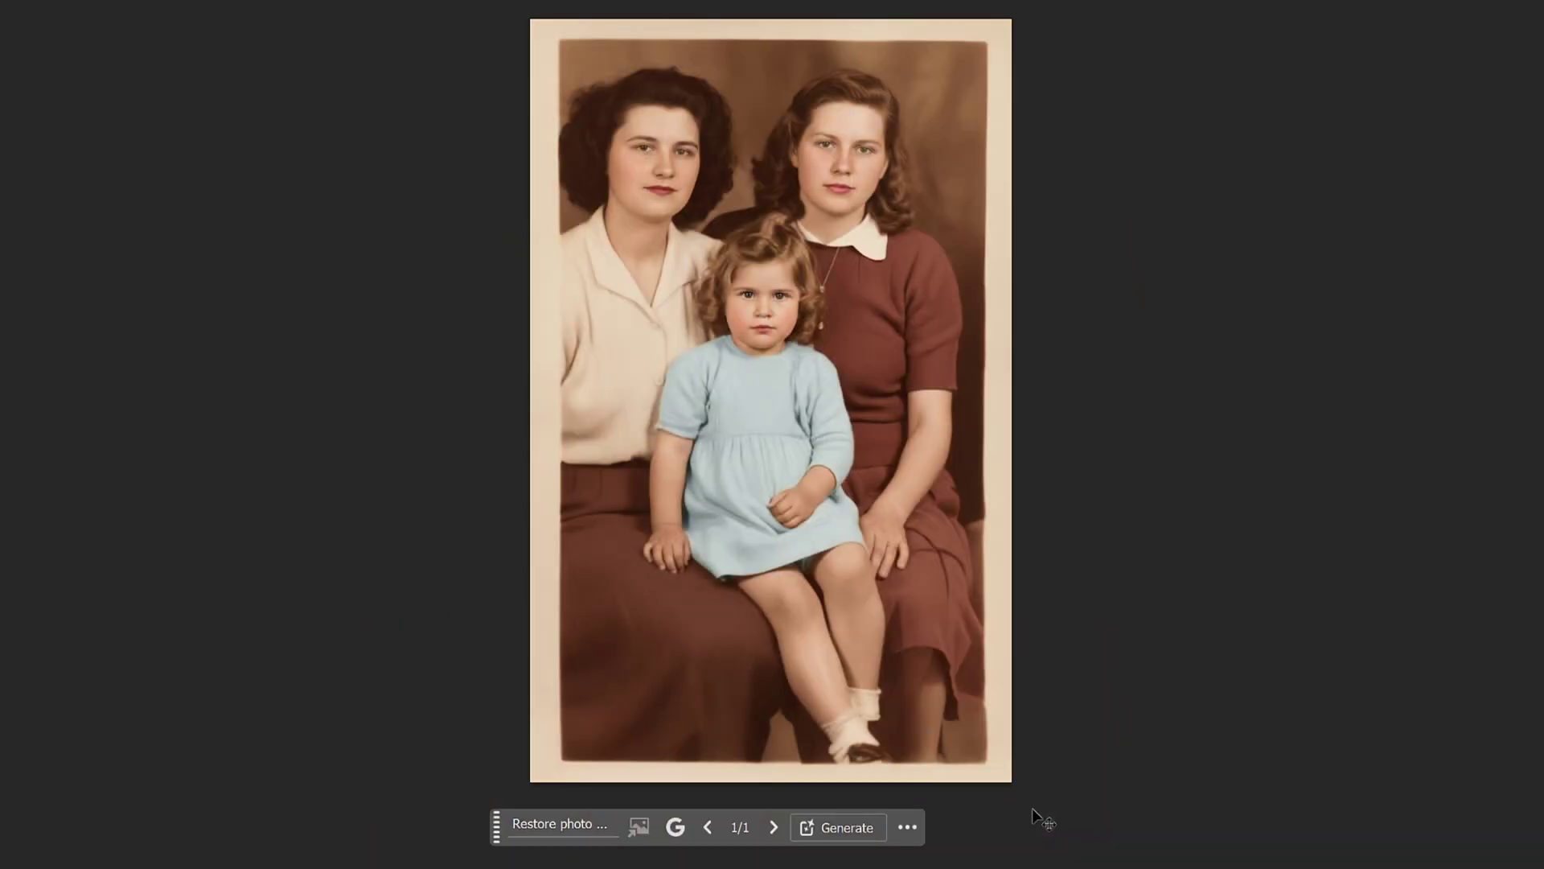
# Step: Select all and generate a new layer from the prompt 'Make colors more vibrant'
pyautogui.hotkey('ctrl', 'a')
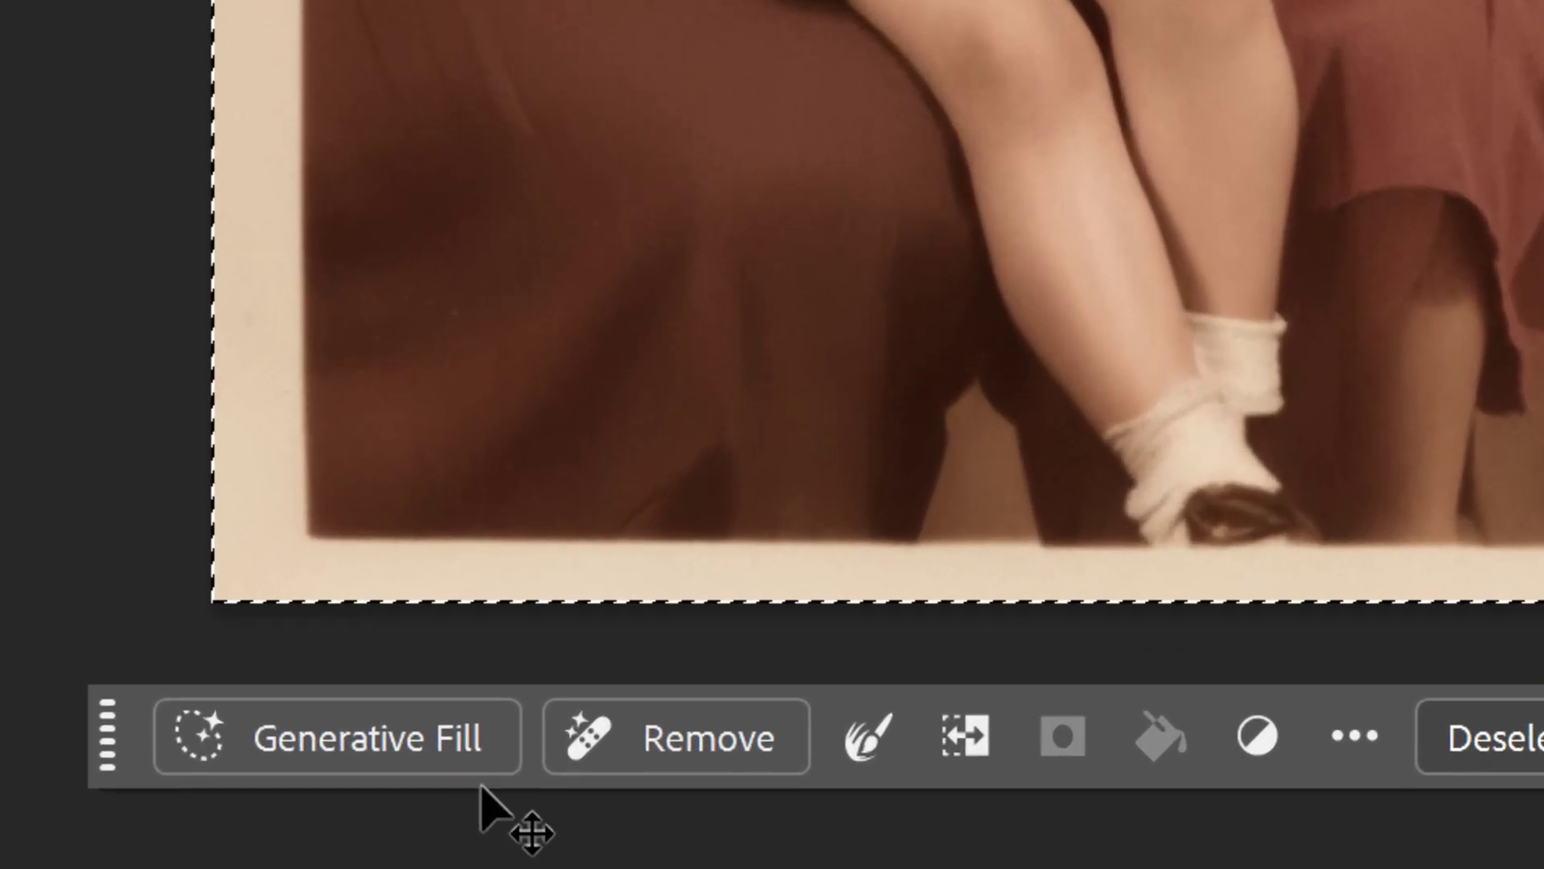
pyautogui.click(593, 828)
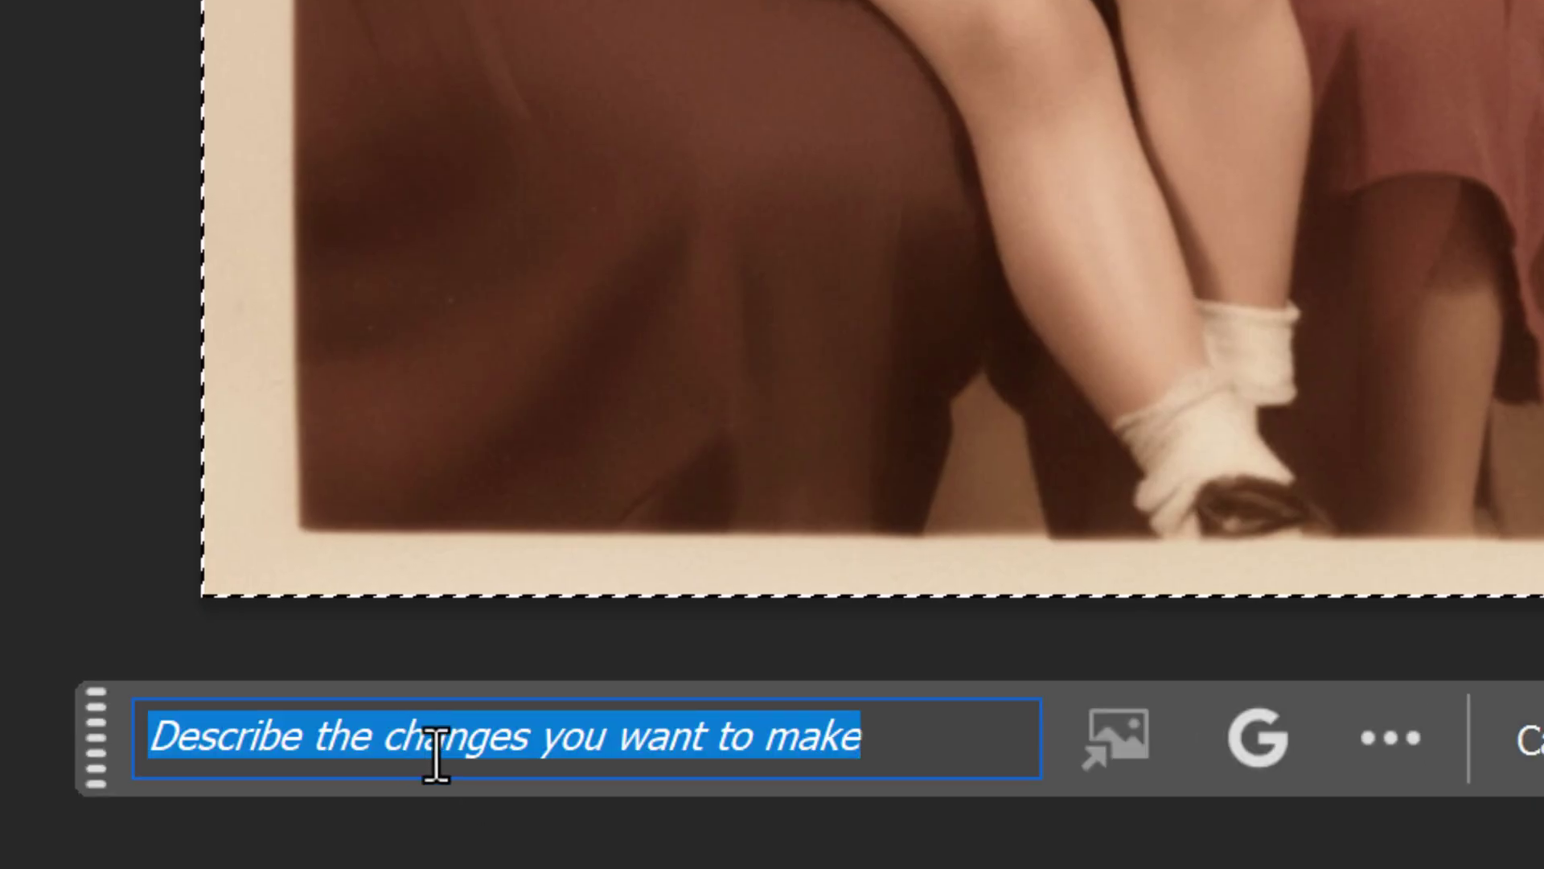
pyautogui.write('Make colors ')
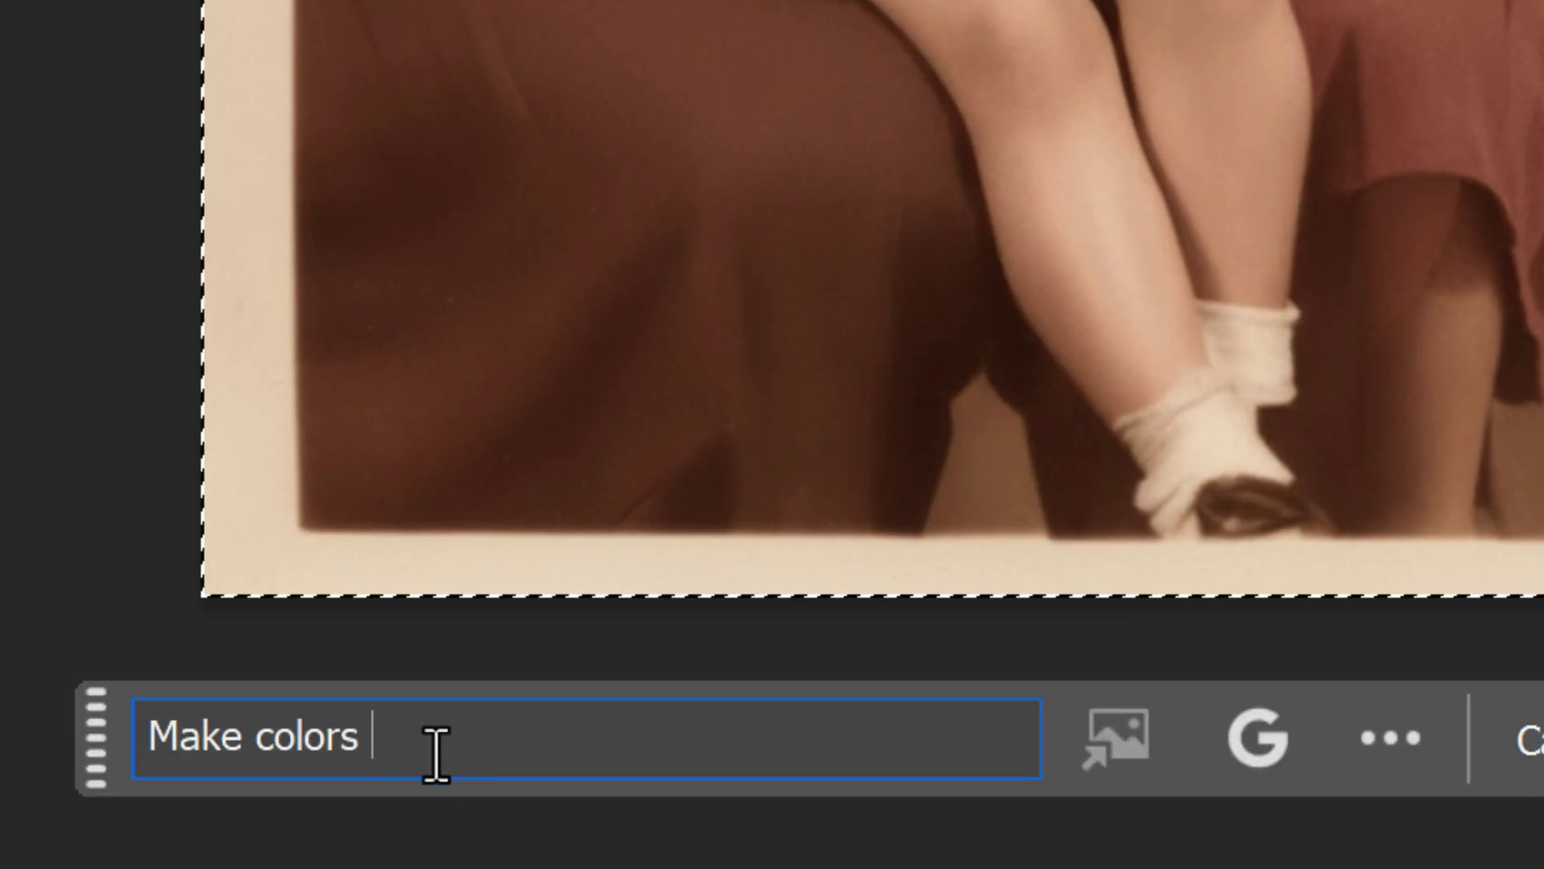
pyautogui.write('more vibrant')
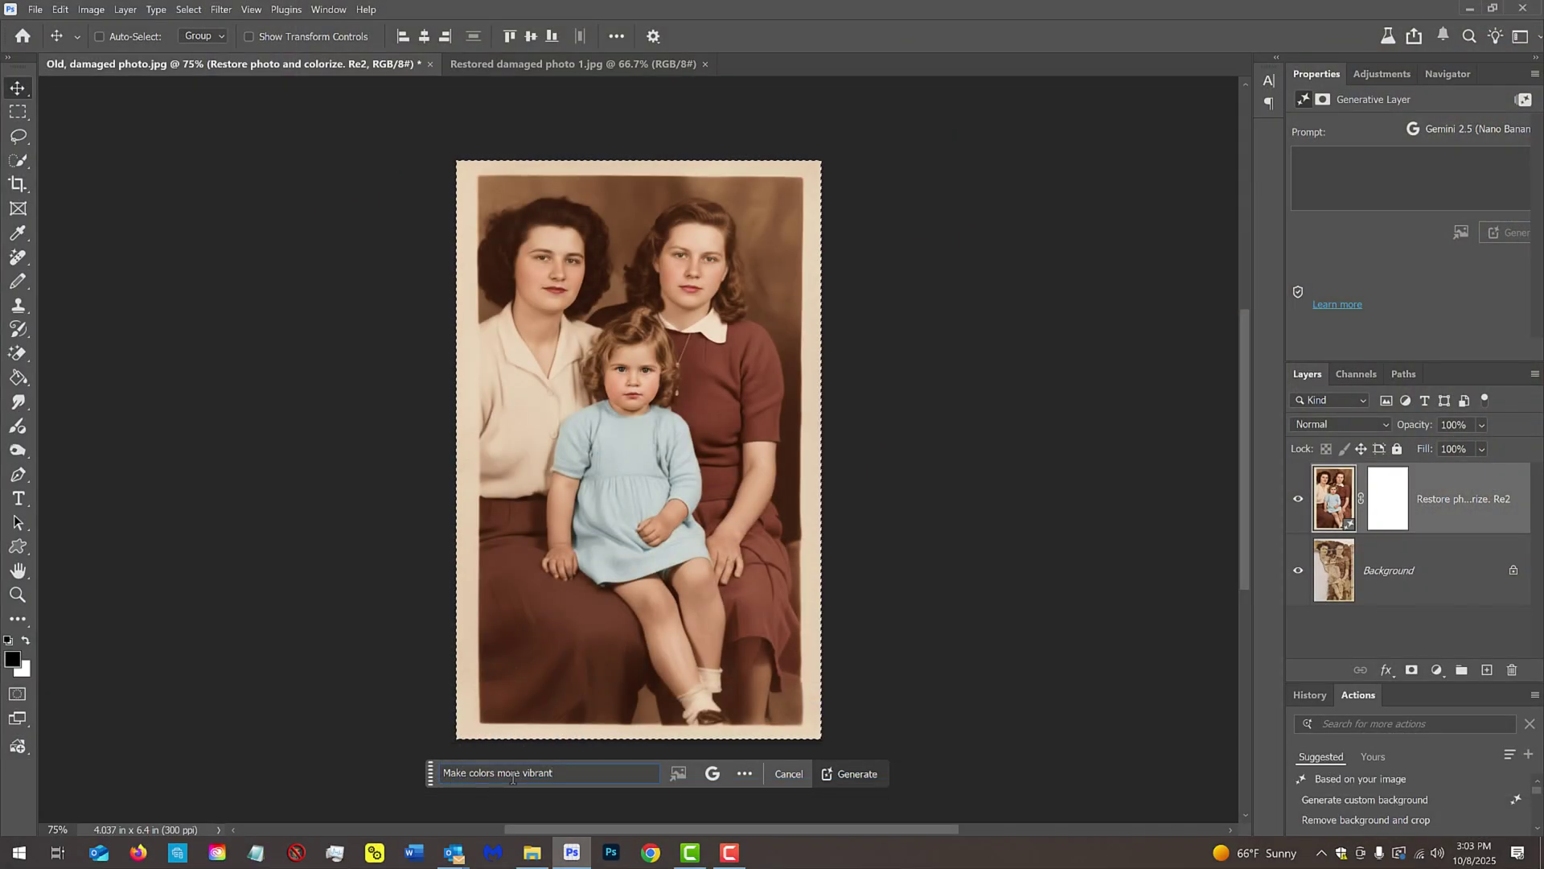
pyautogui.press('Return')
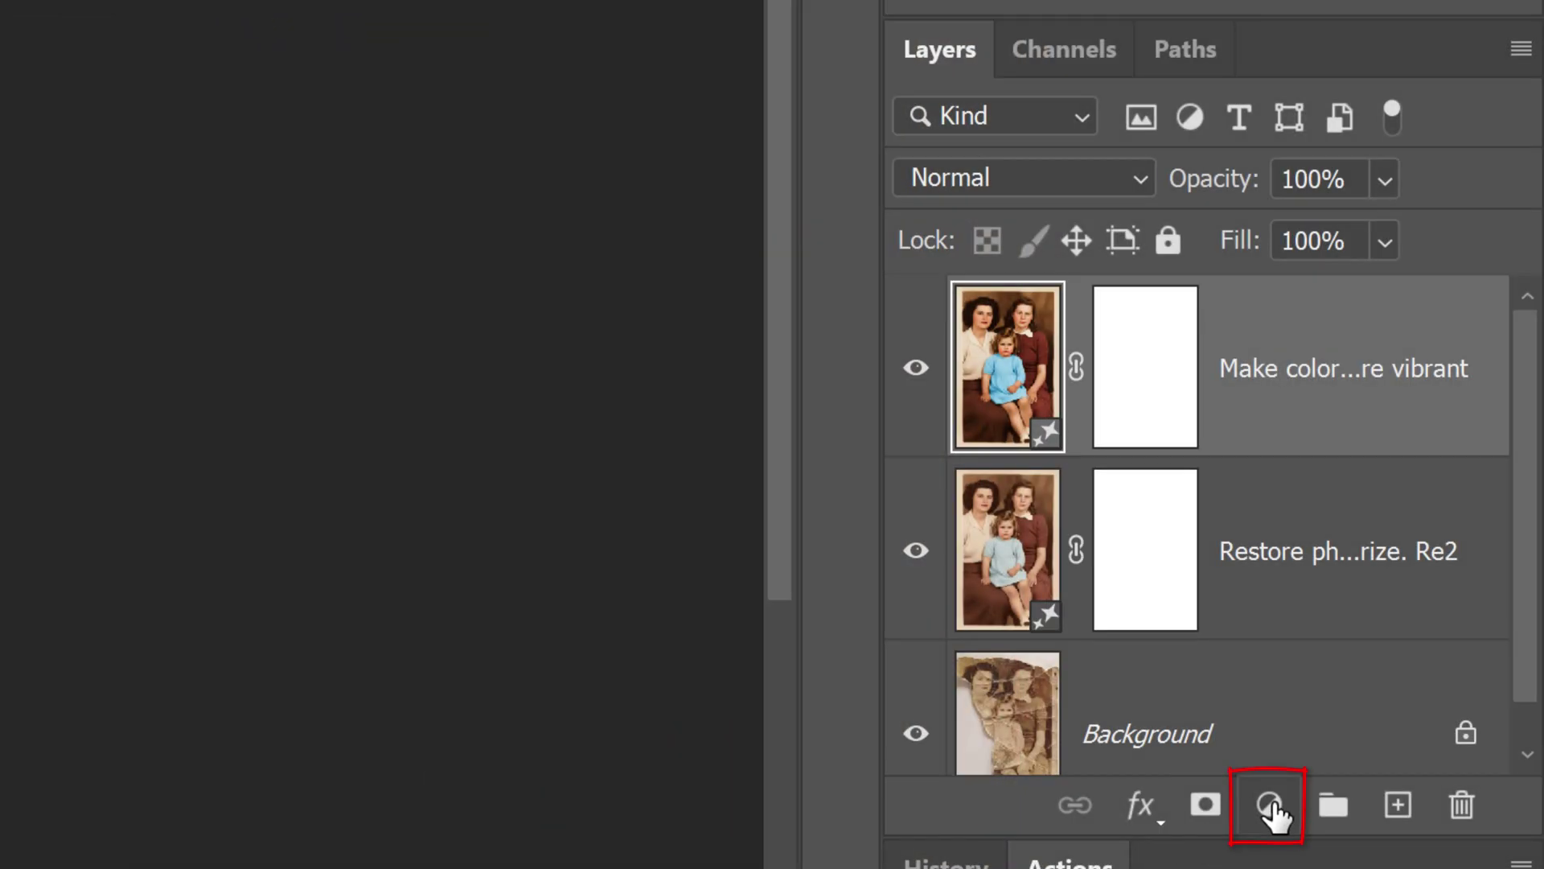
# Step: Add a Color and vibrance adjustment layer and try the Vibrance slider, leaving it at 0
pyautogui.click(1271, 804)
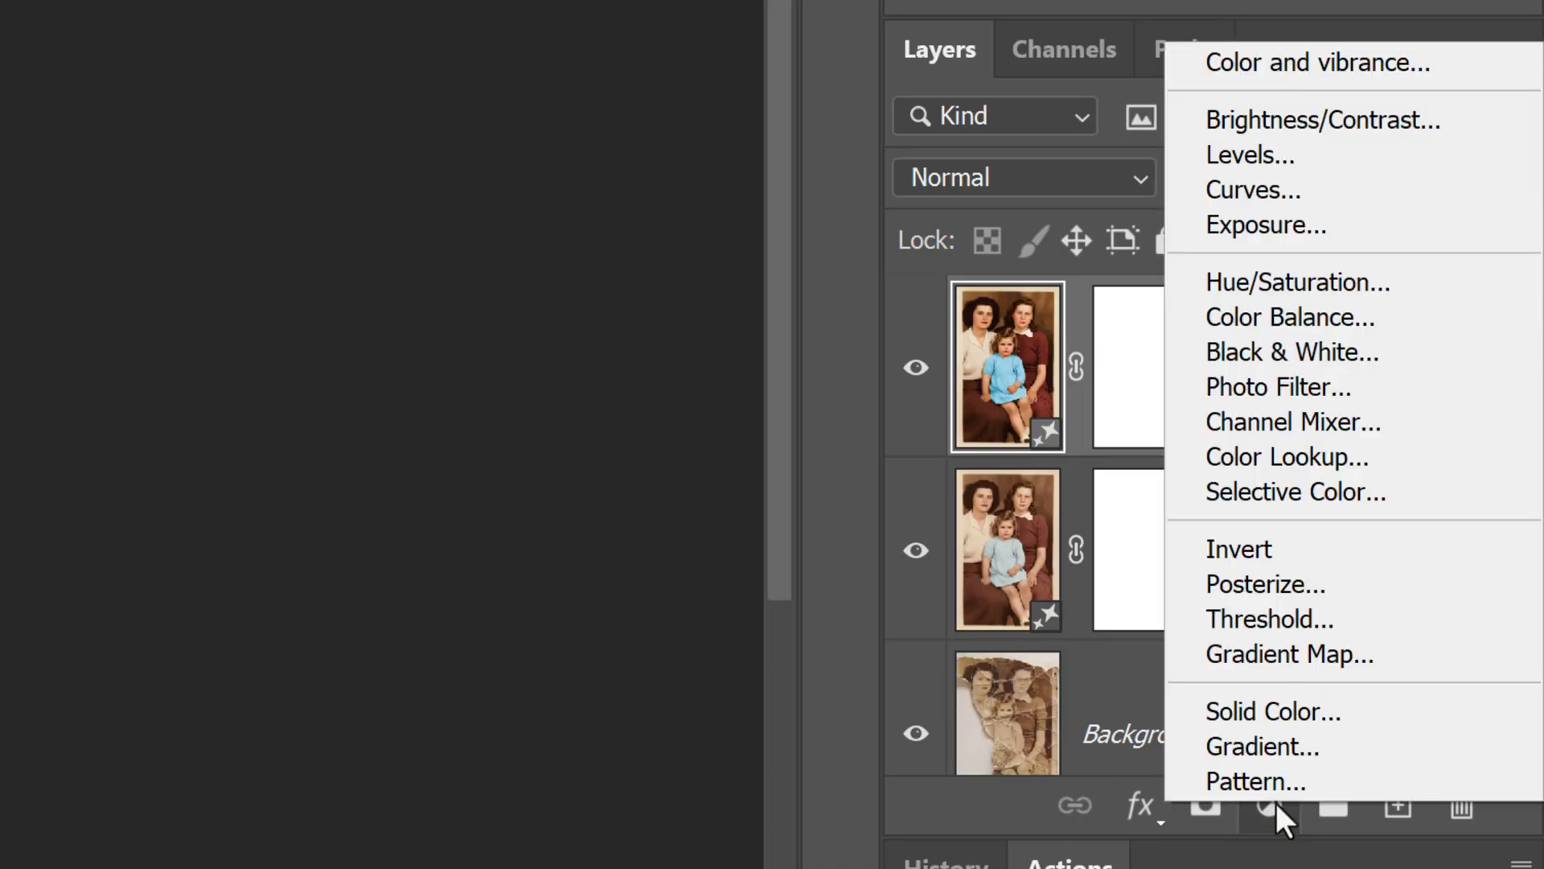
pyautogui.click(1278, 60)
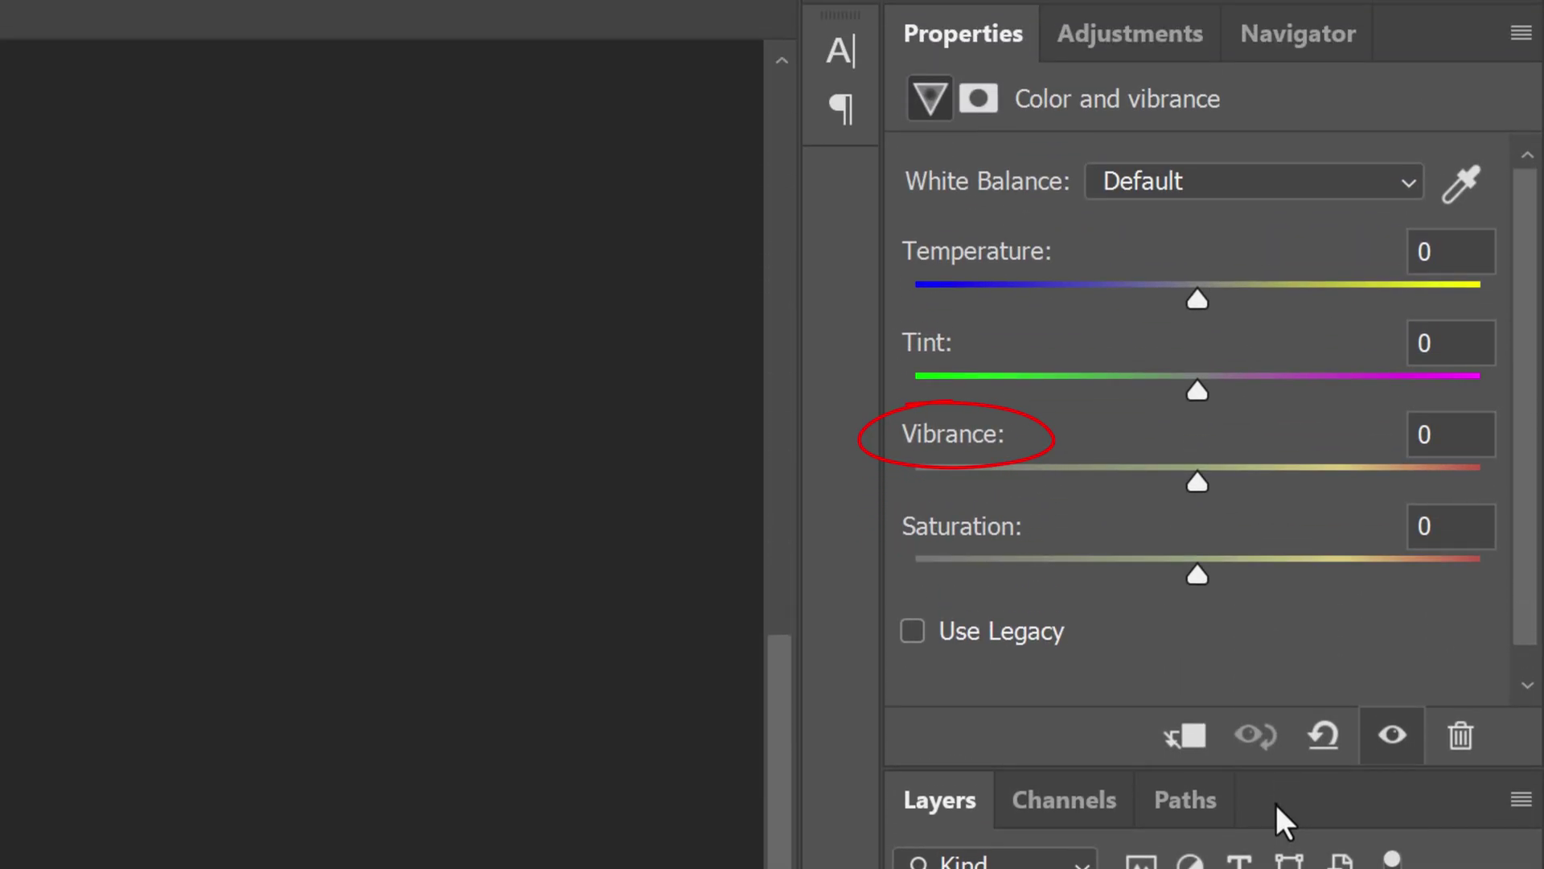
pyautogui.moveTo(1197, 483); pyautogui.dragTo(1540, 470)
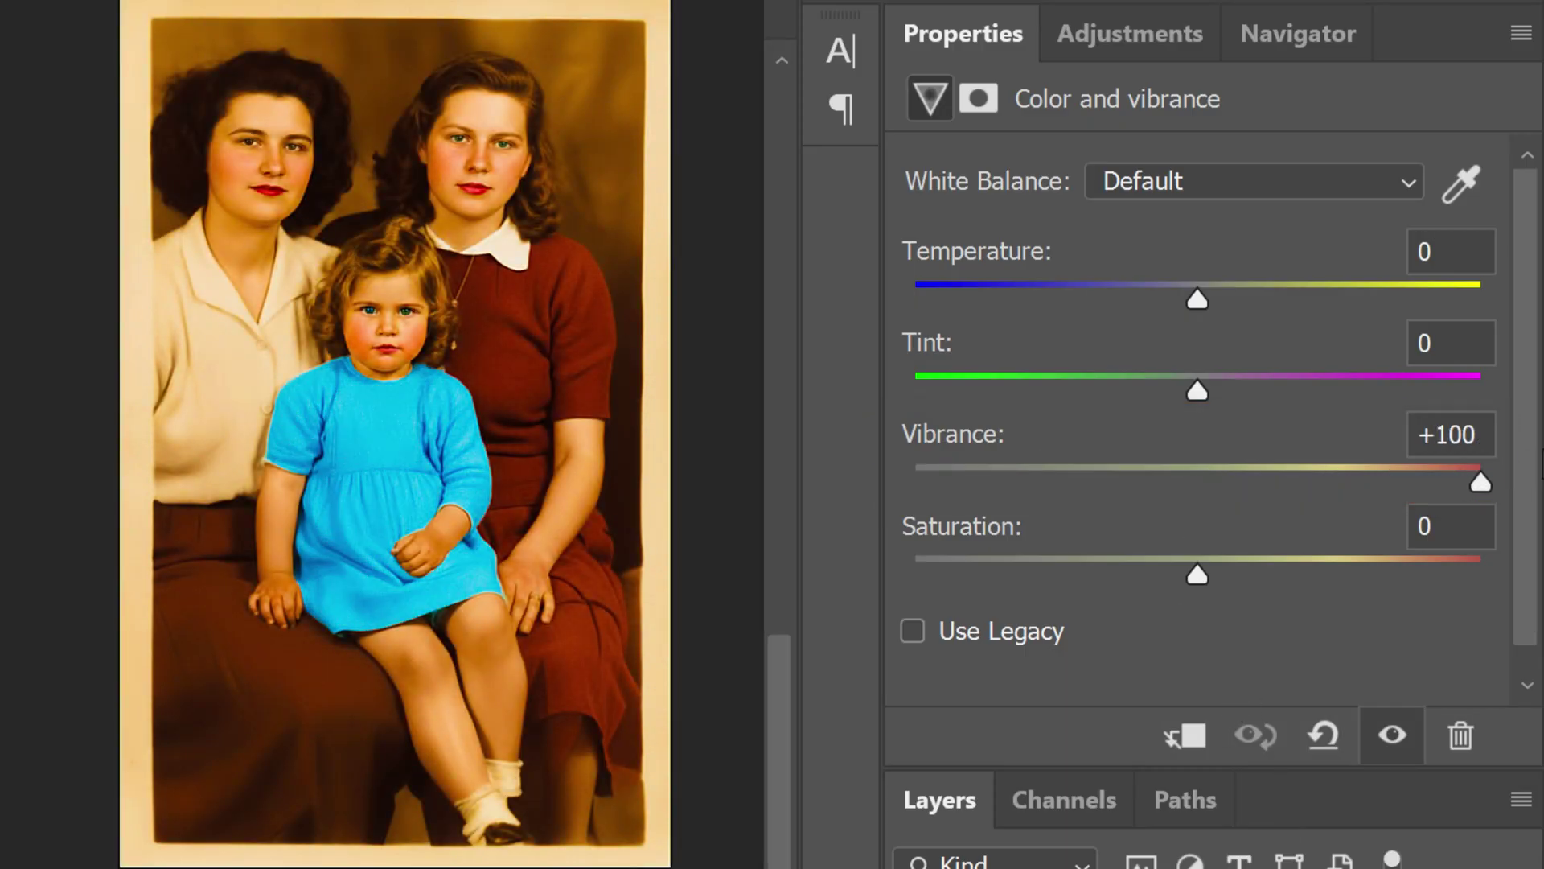
pyautogui.moveTo(1418, 440); pyautogui.dragTo(879, 441)
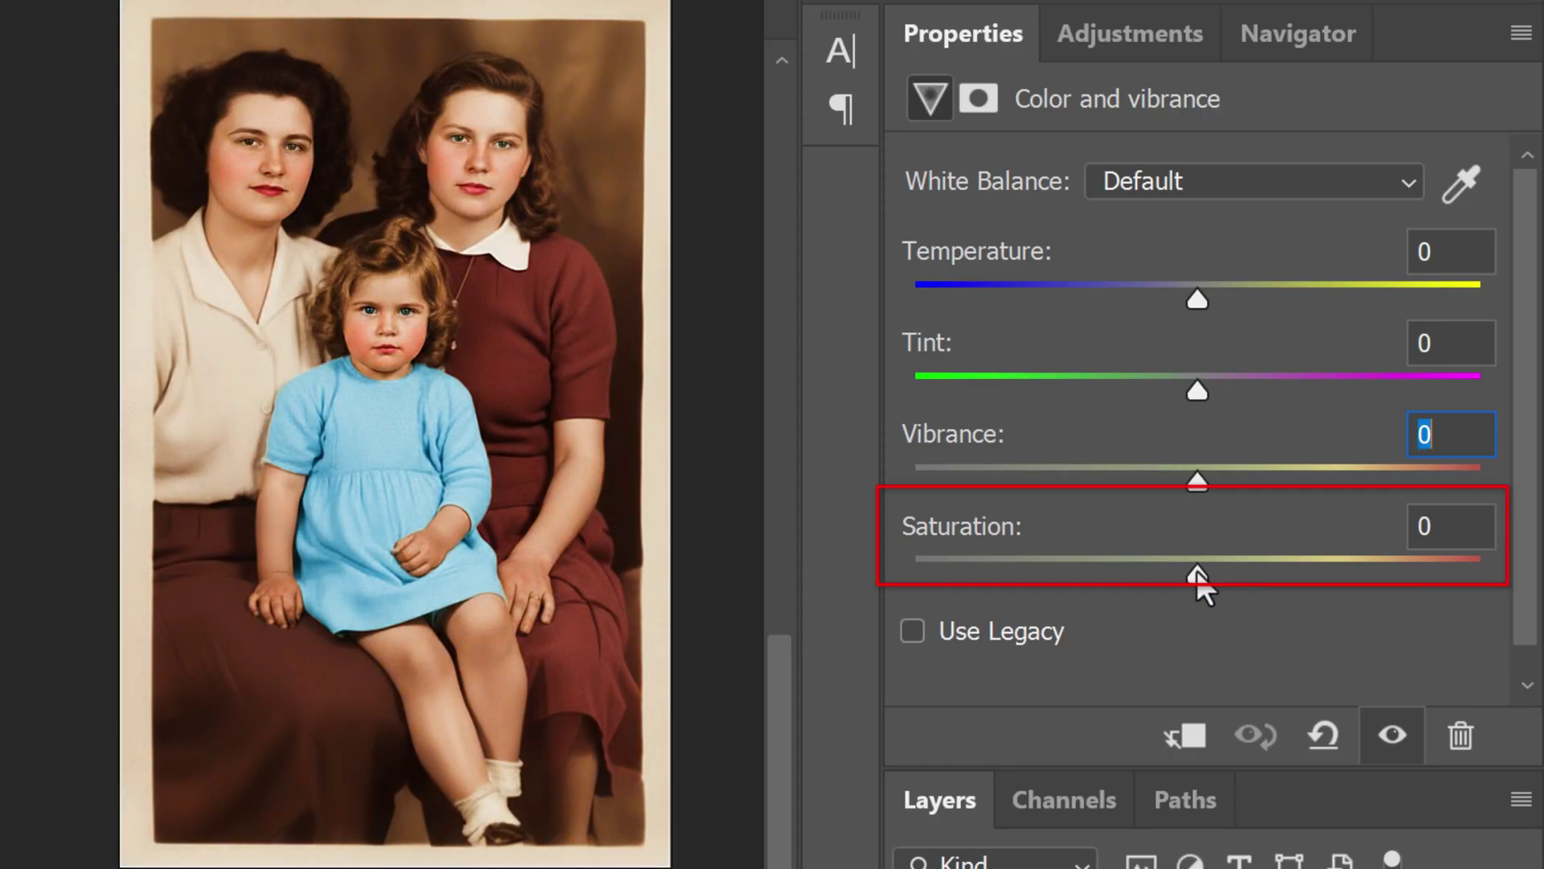
# Step: Experiment with Saturation and settle it at -33 to soften the colors
pyautogui.moveTo(1197, 571); pyautogui.dragTo(1023, 567)
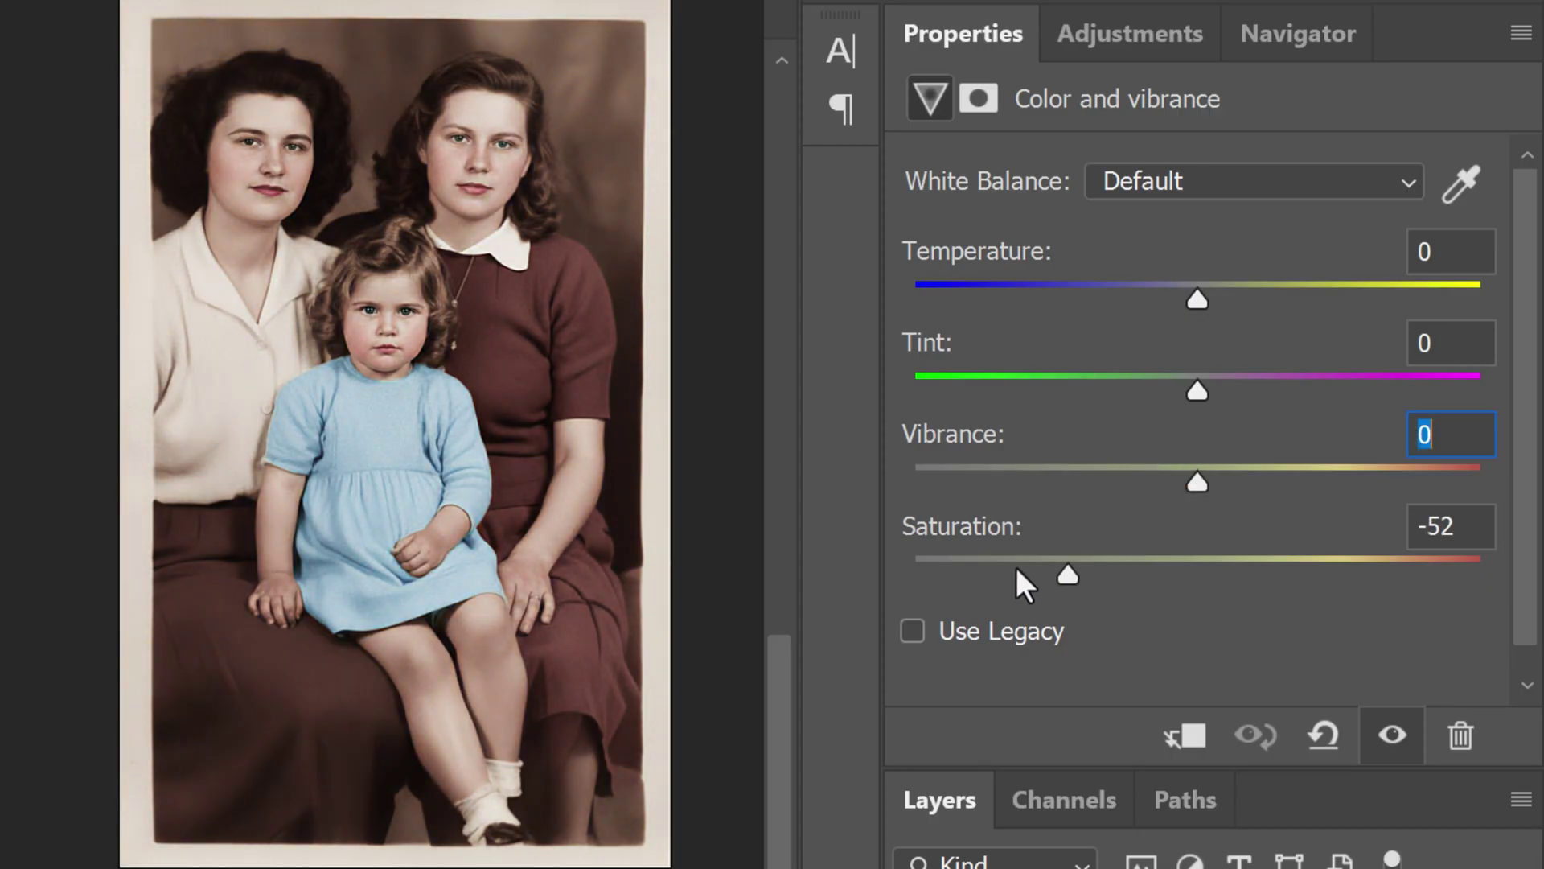
pyautogui.moveTo(900, 576); pyautogui.dragTo(1503, 577)
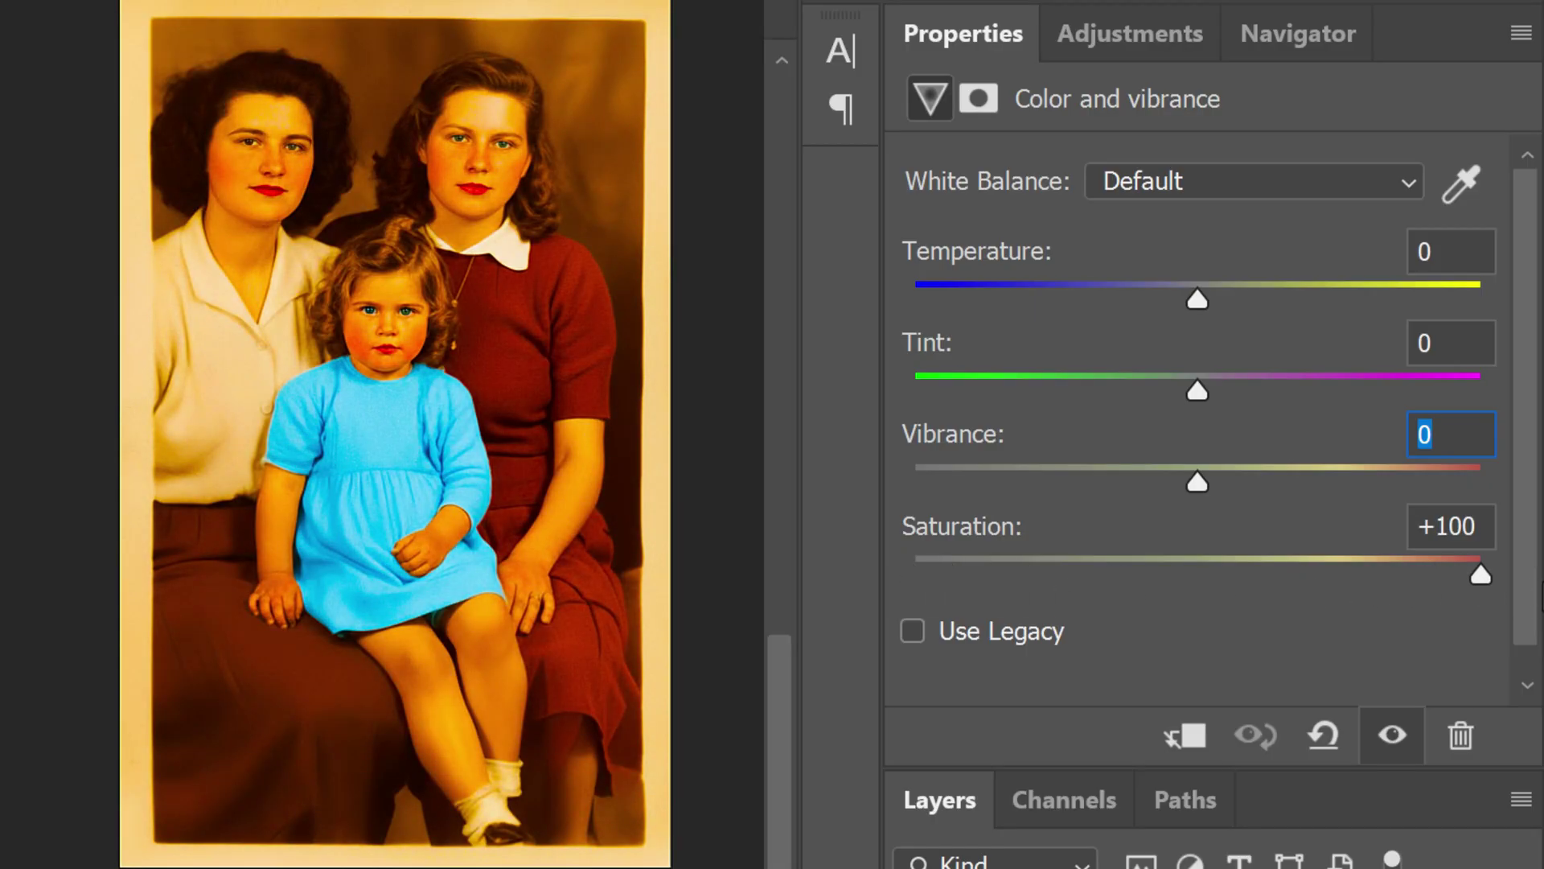
pyautogui.moveTo(1494, 576); pyautogui.dragTo(1246, 564)
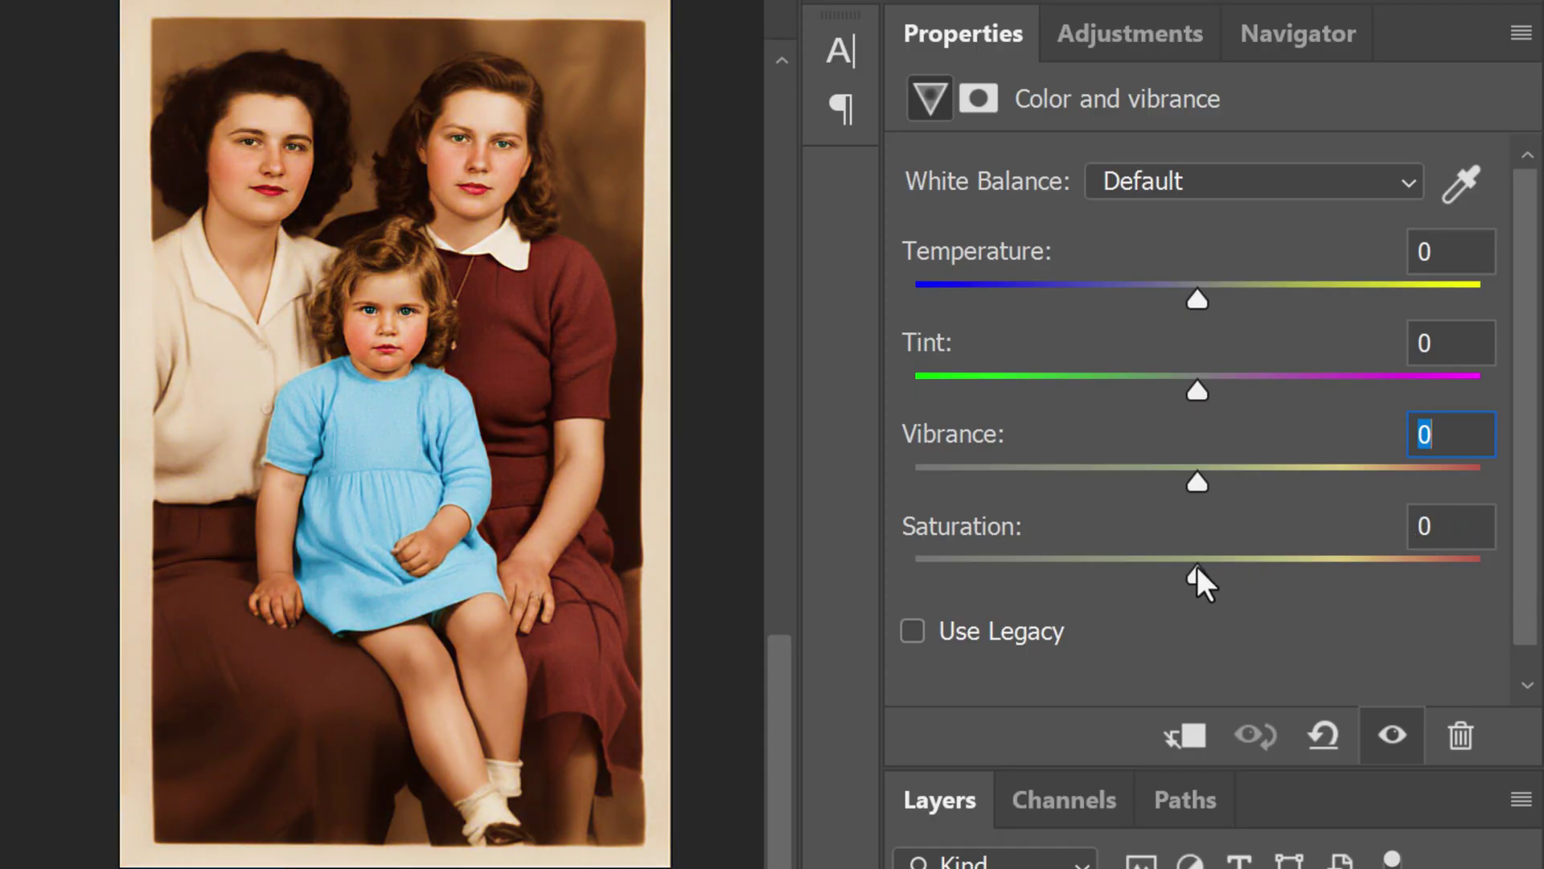
pyautogui.moveTo(1196, 567); pyautogui.dragTo(1097, 573)
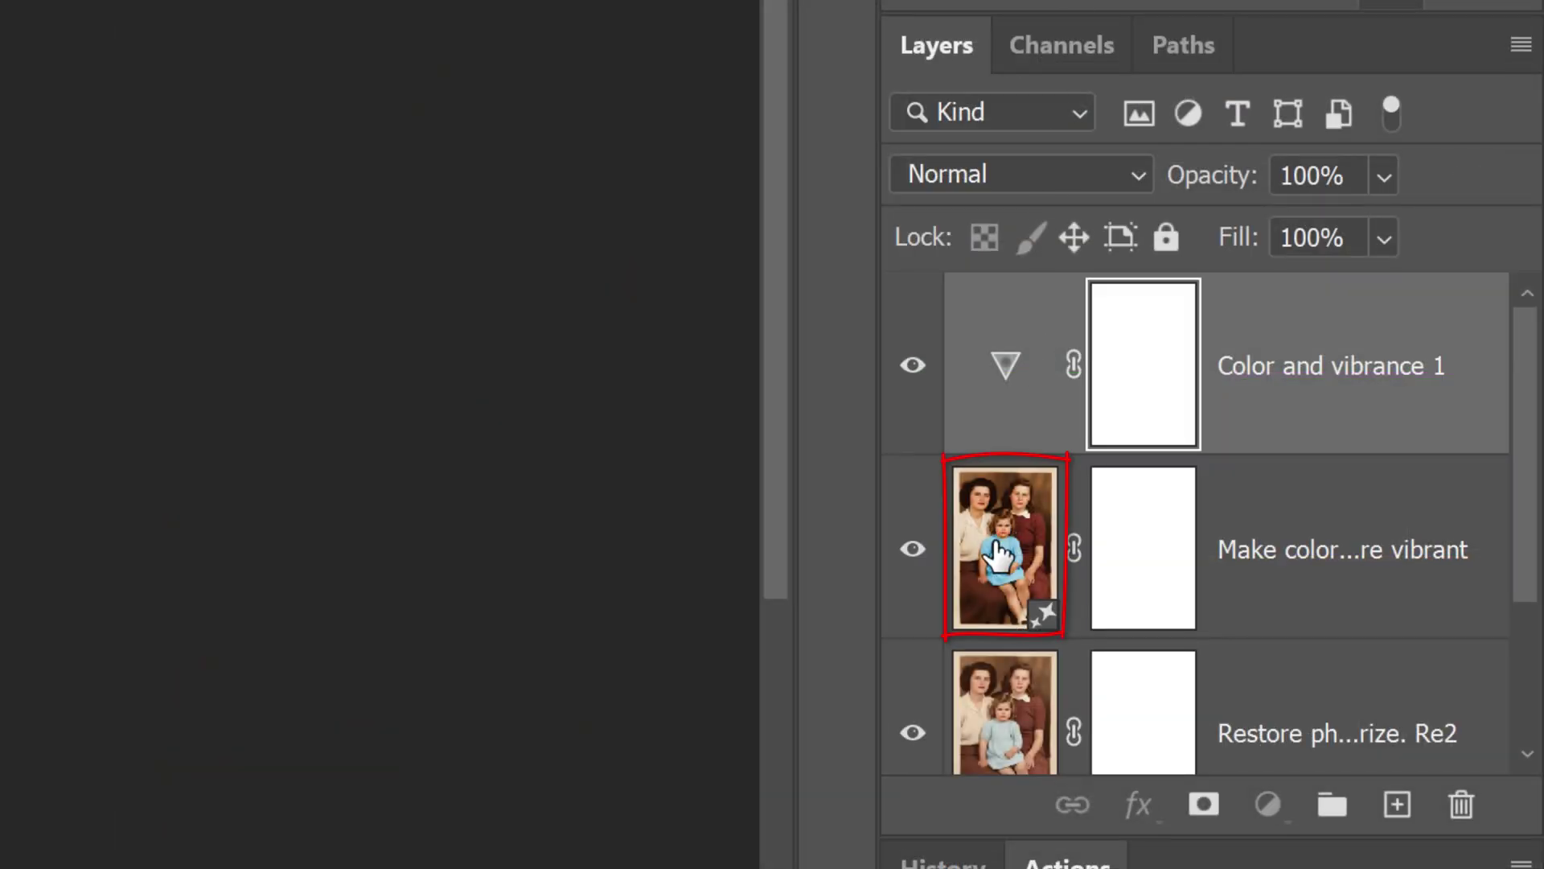
# Step: On the 'Make colors more vibrant' layer, switch to the Selection Brush Tool and adjust its size
pyautogui.click(997, 553)
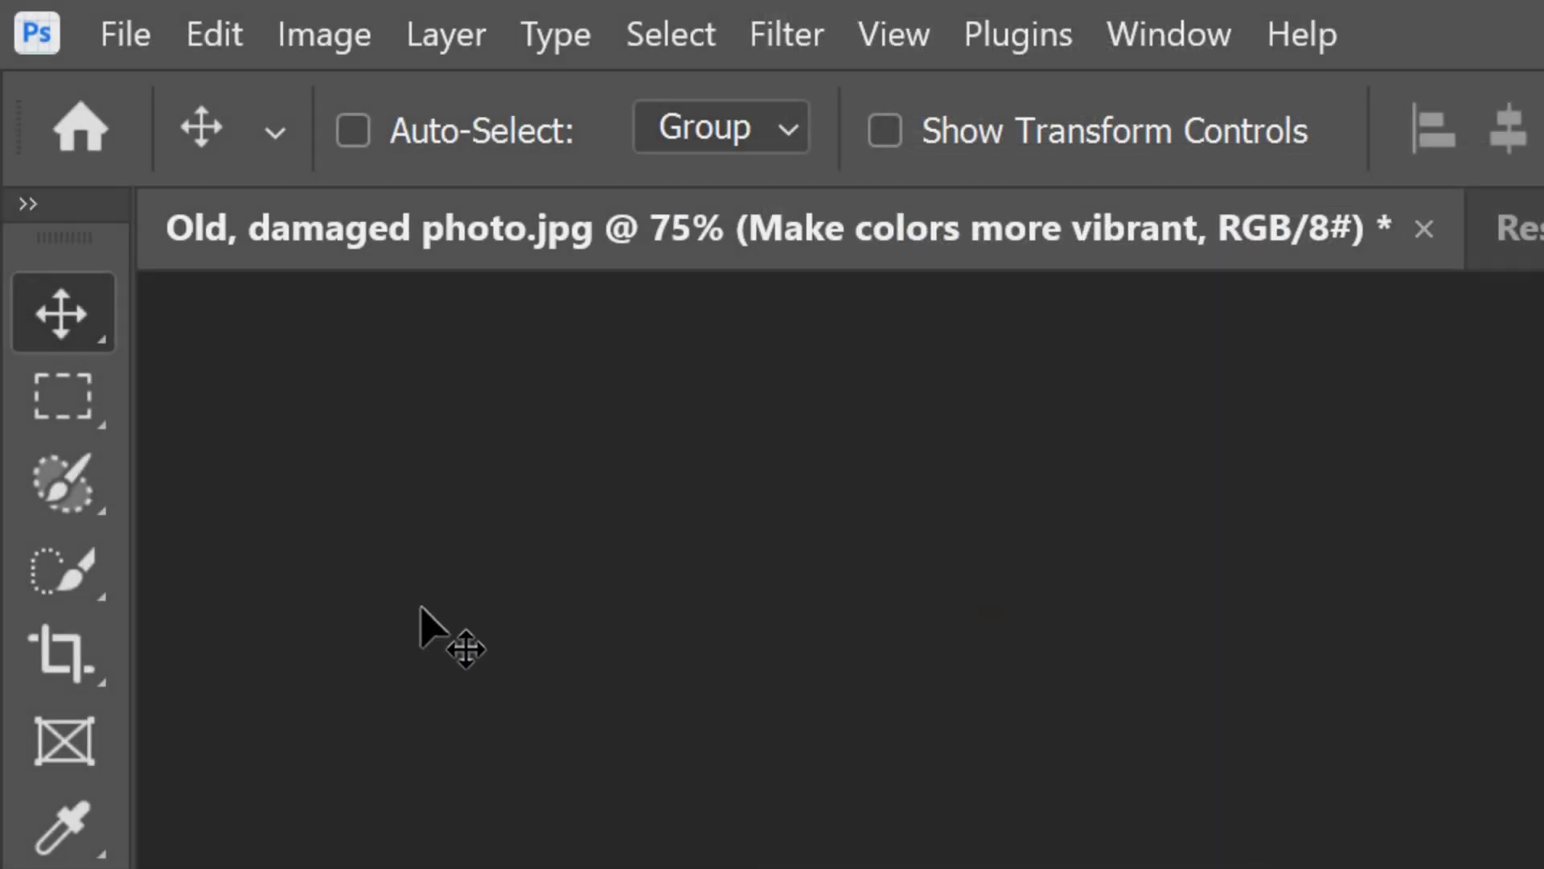
pyautogui.click(63, 482)
pyautogui.rightClick(64, 486)
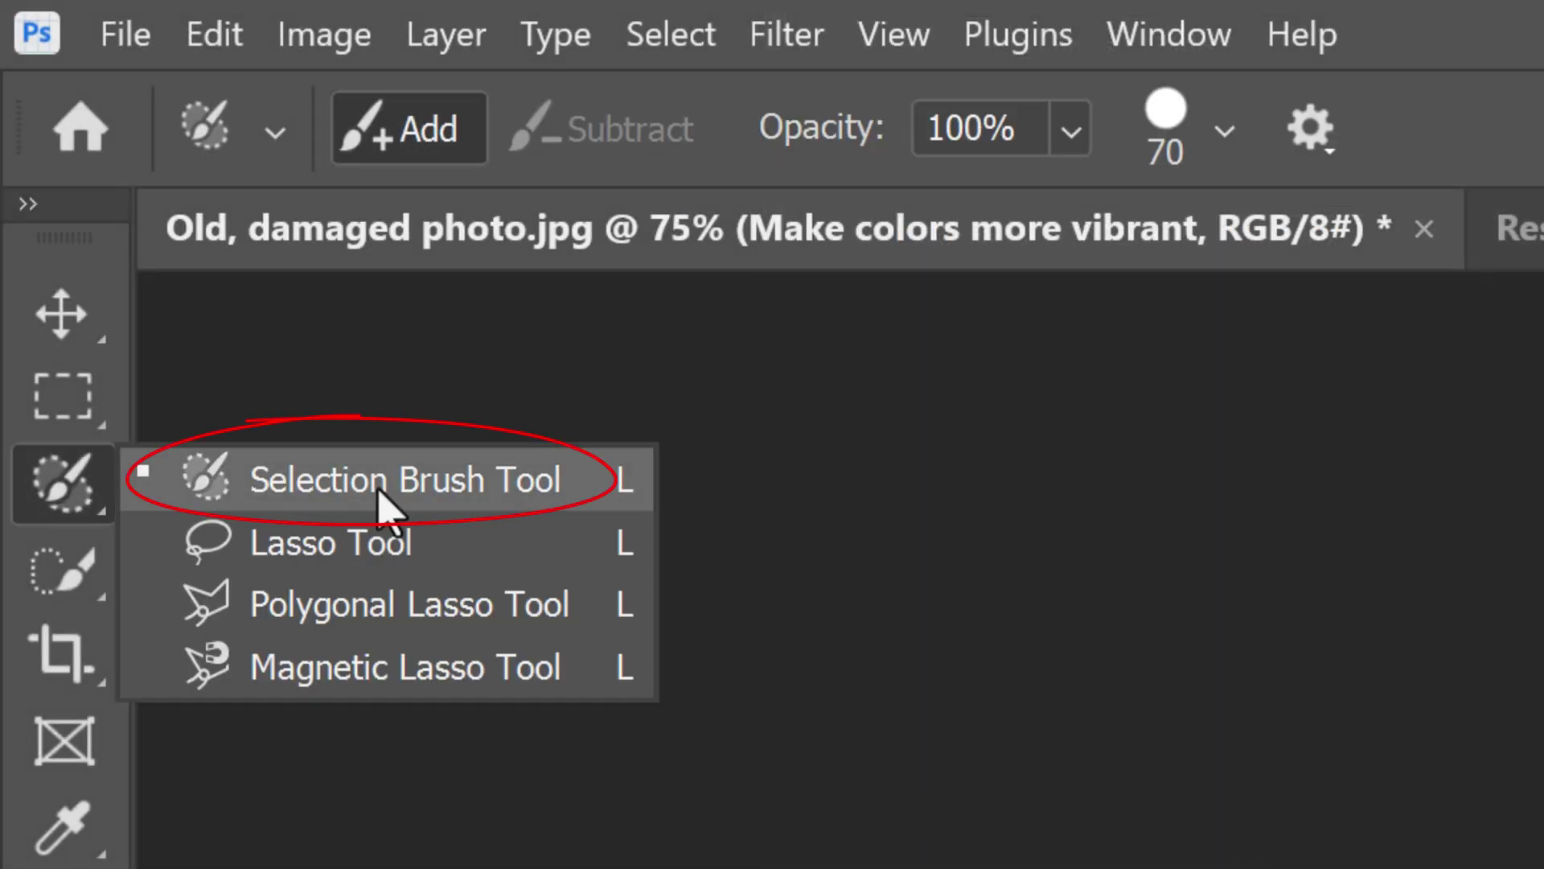
pyautogui.click(382, 501)
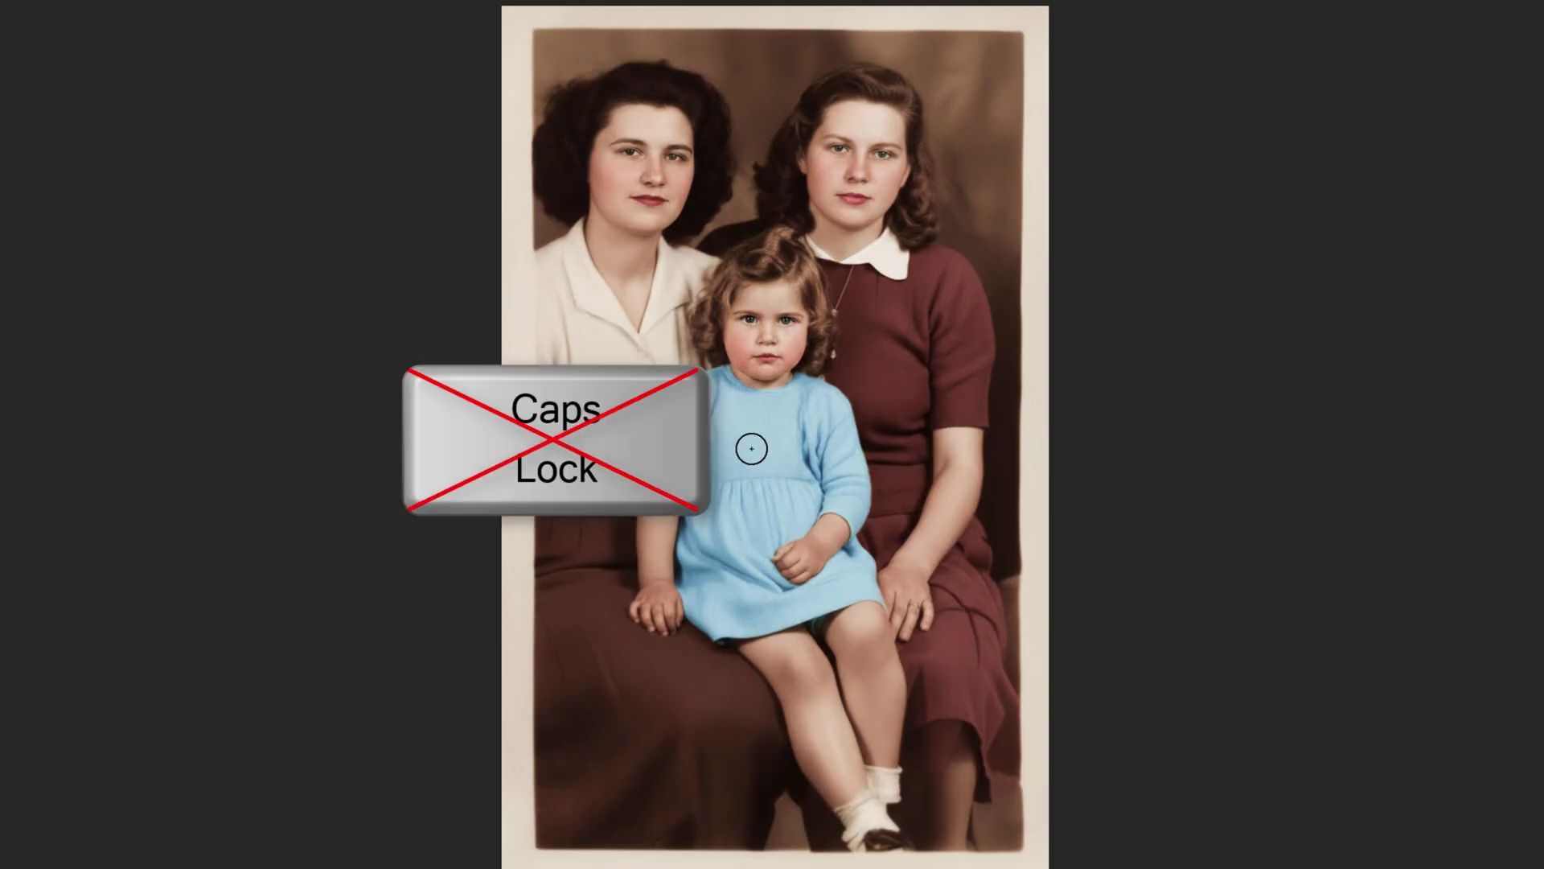
pyautogui.press(']')
pyautogui.press('[')
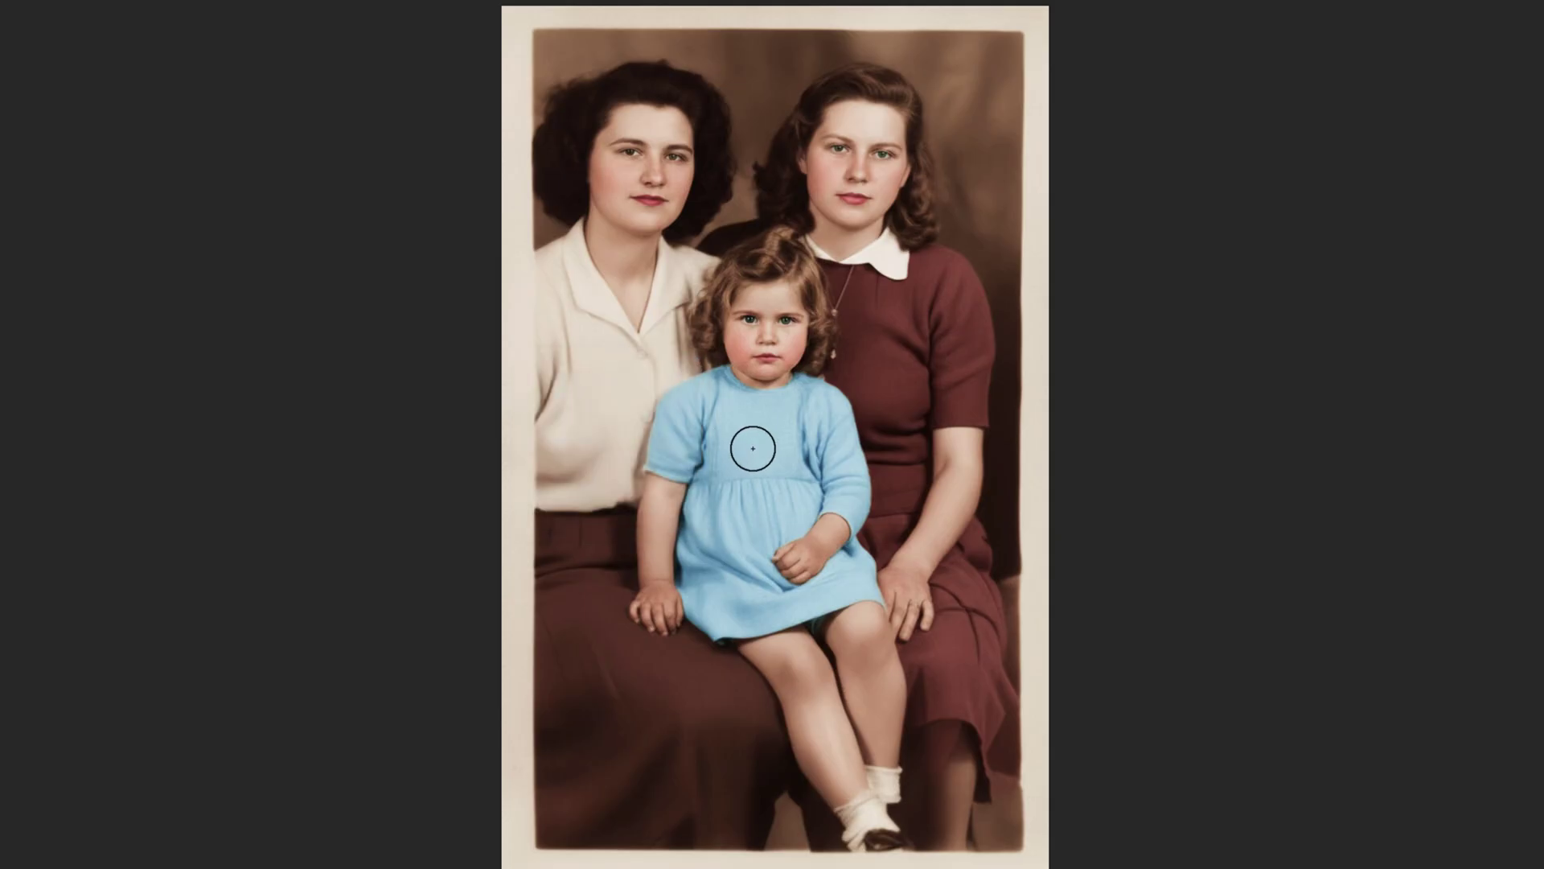
# Step: Paint a selection over the child's dress and generate it with the prompt 'Make dress green'
pyautogui.moveTo(642, 457)
pyautogui.mouseDown()
pyautogui.moveTo(690, 386)
pyautogui.moveTo(813, 386)
pyautogui.moveTo(867, 463)
pyautogui.moveTo(855, 519)
pyautogui.moveTo(873, 595)
pyautogui.moveTo(766, 625)
pyautogui.moveTo(699, 621)
pyautogui.moveTo(680, 523)
pyautogui.moveTo(639, 462)
pyautogui.mouseUp()
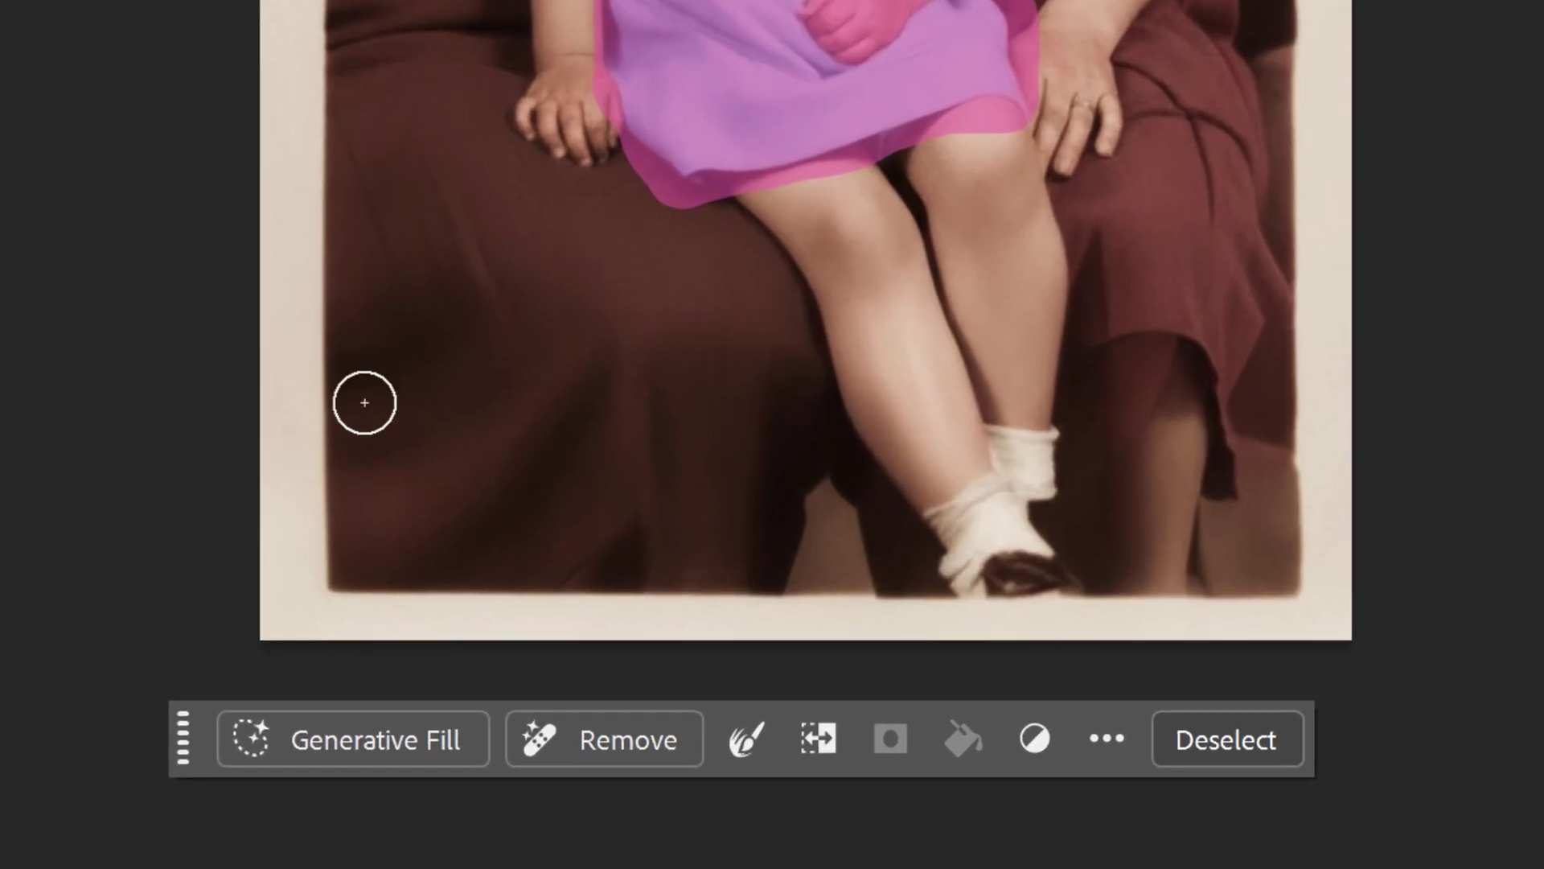
pyautogui.click(341, 747)
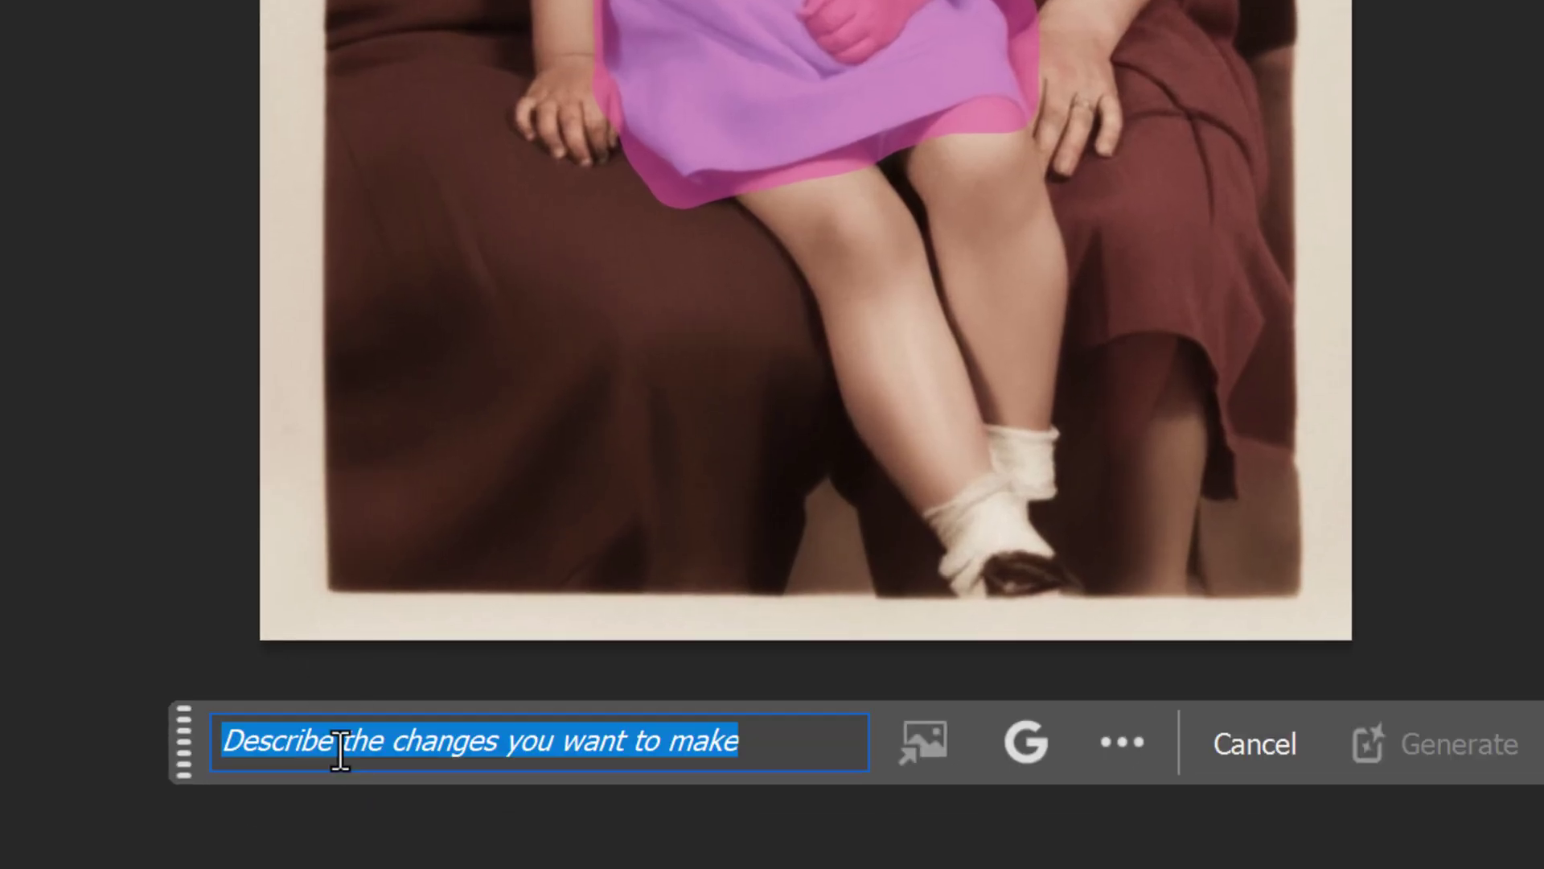
pyautogui.write('Make dress green')
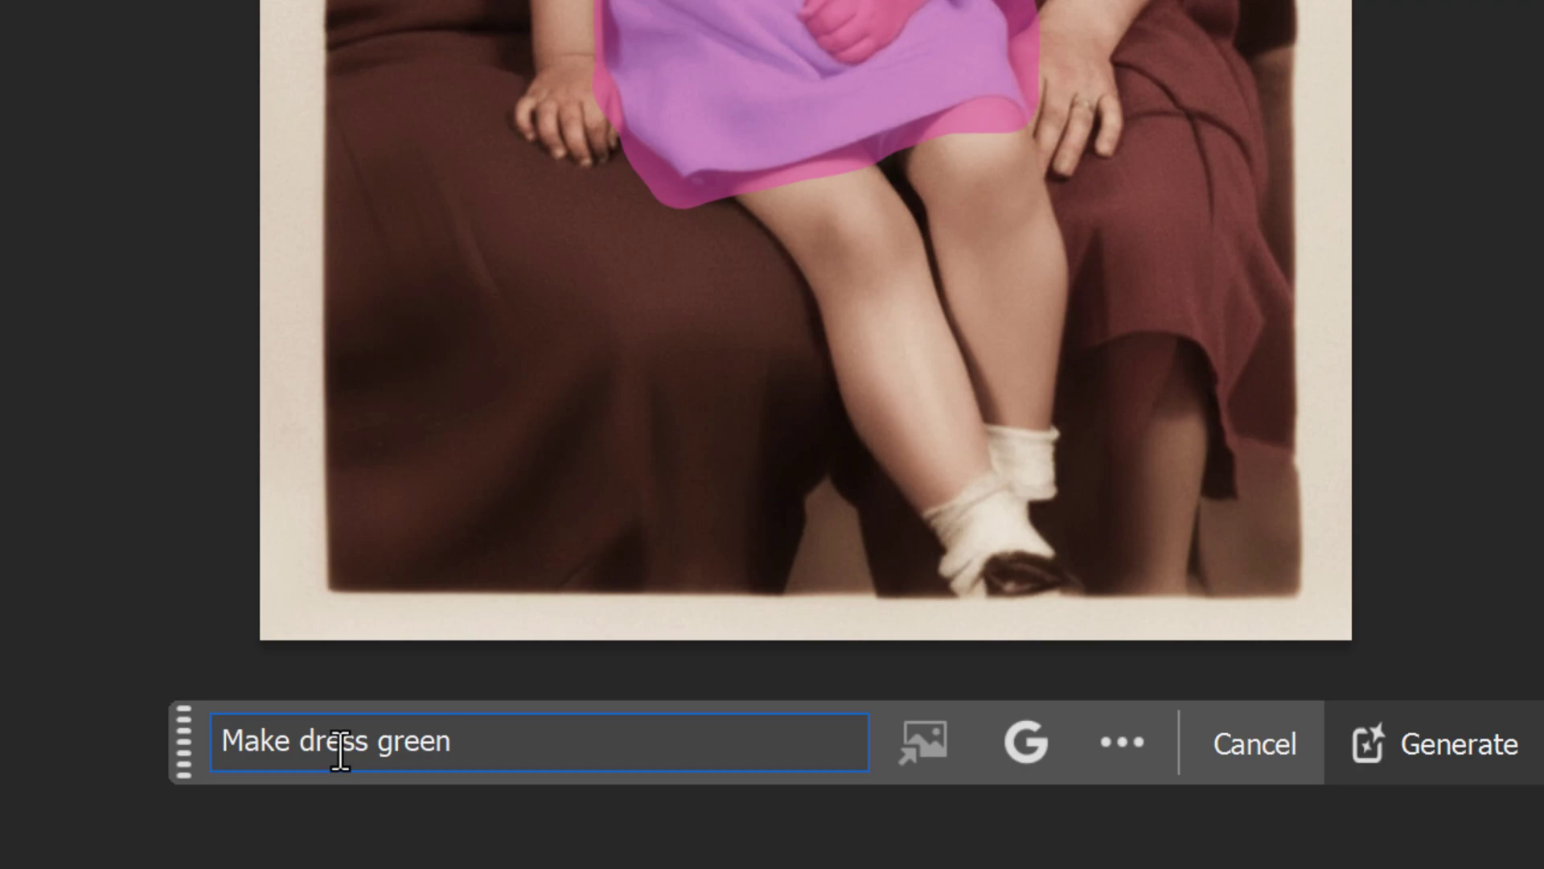
pyautogui.press('Return')
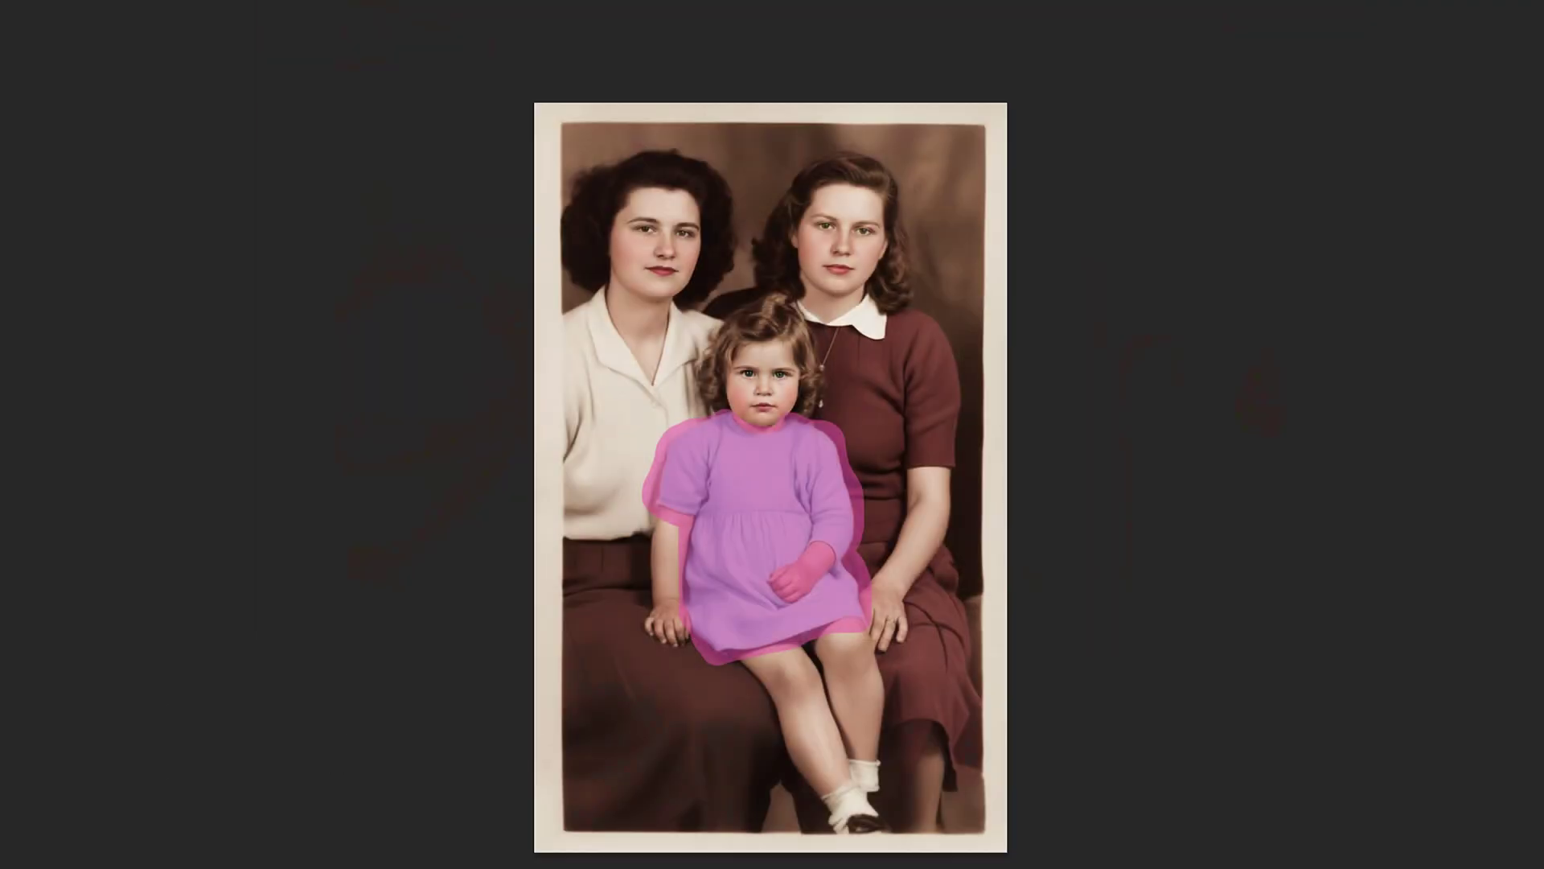